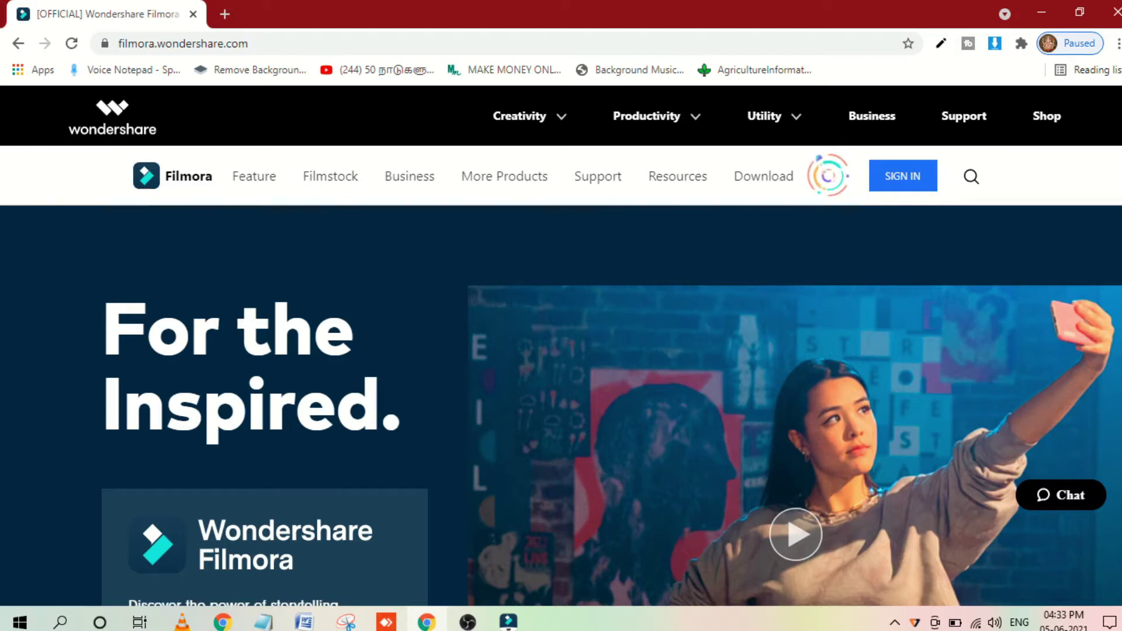
Look through the Filmora website's home page, from the product introduction to the Filmstock, FilmoraPro and business offers.
{"action": "scroll", "coordinate": [561, 350], "scroll_direction": "down", "scroll_amount": 3}
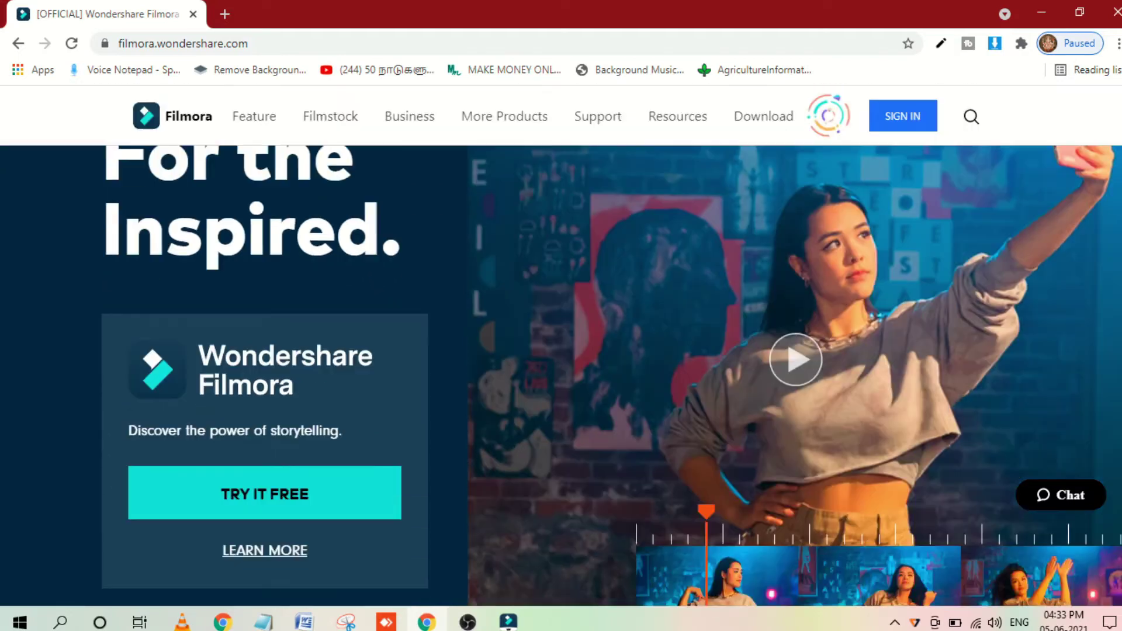
{"action": "scroll", "coordinate": [325, 332], "scroll_direction": "down", "scroll_amount": 1}
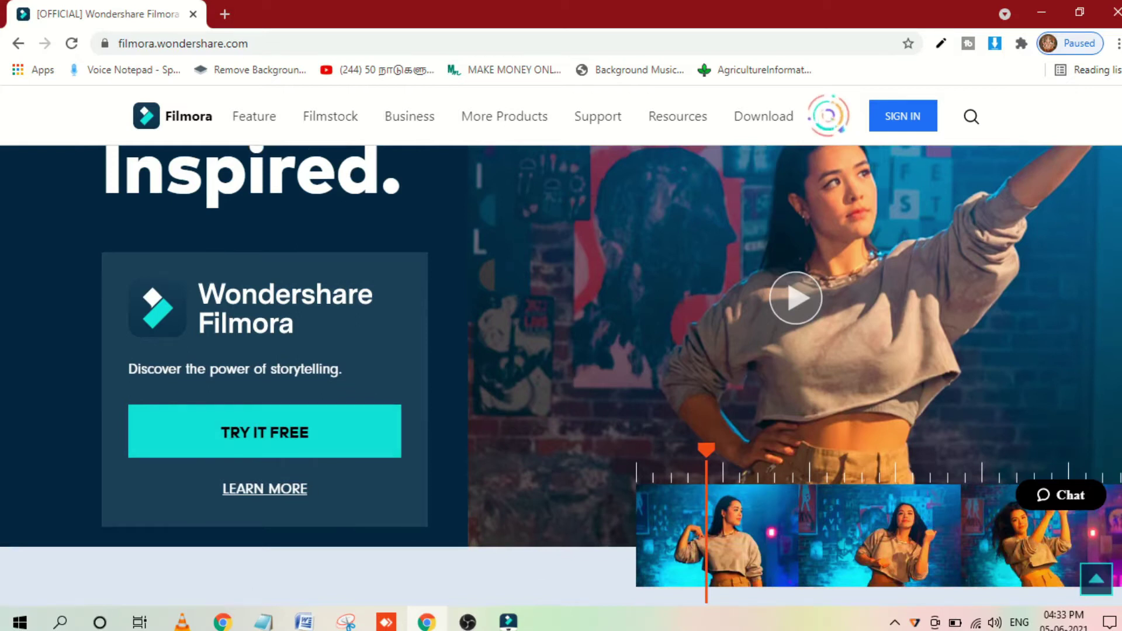
{"action": "scroll", "coordinate": [561, 375], "scroll_direction": "down", "scroll_amount": 15}
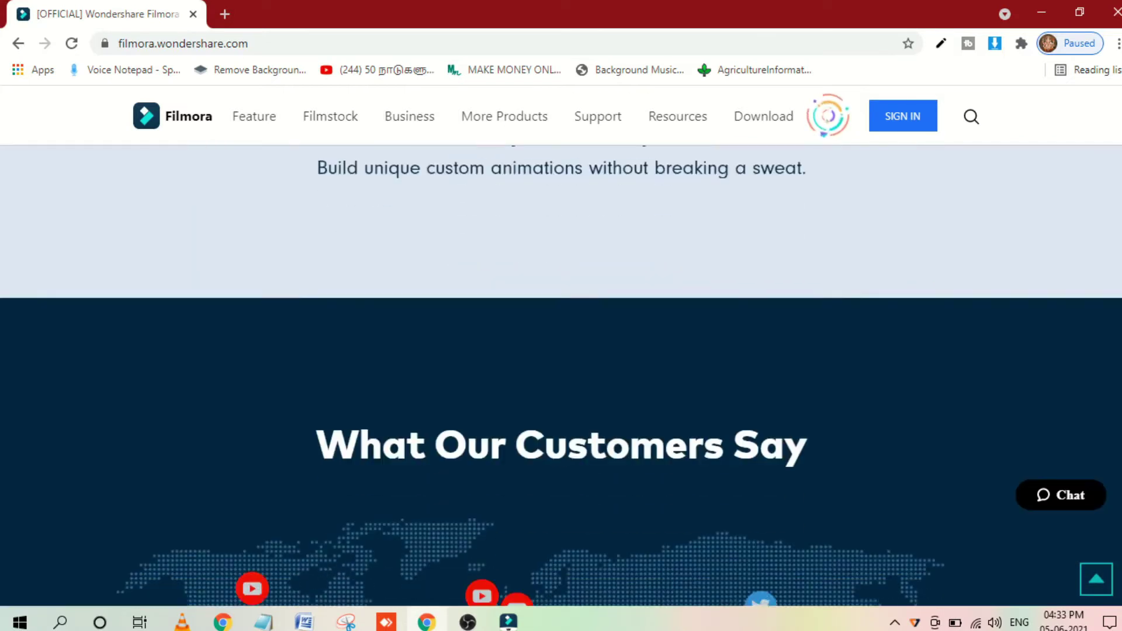
{"action": "scroll", "coordinate": [561, 374], "scroll_direction": "down", "scroll_amount": 10}
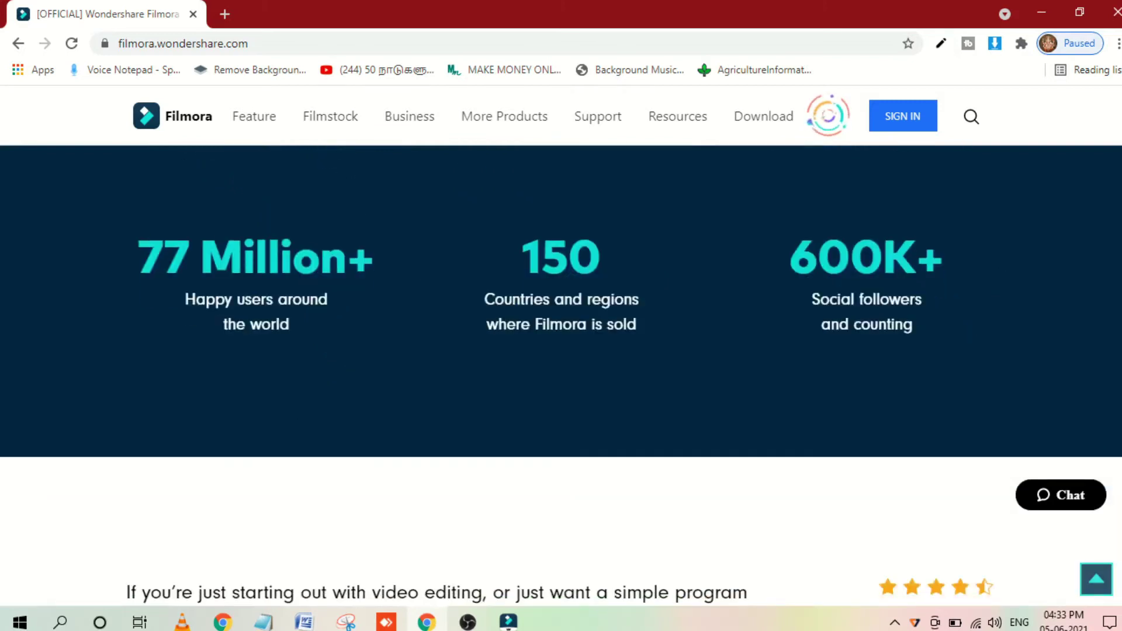
{"action": "scroll", "coordinate": [562, 374], "scroll_direction": "down", "scroll_amount": 10}
{"action": "scroll", "coordinate": [561, 375], "scroll_direction": "down", "scroll_amount": 8}
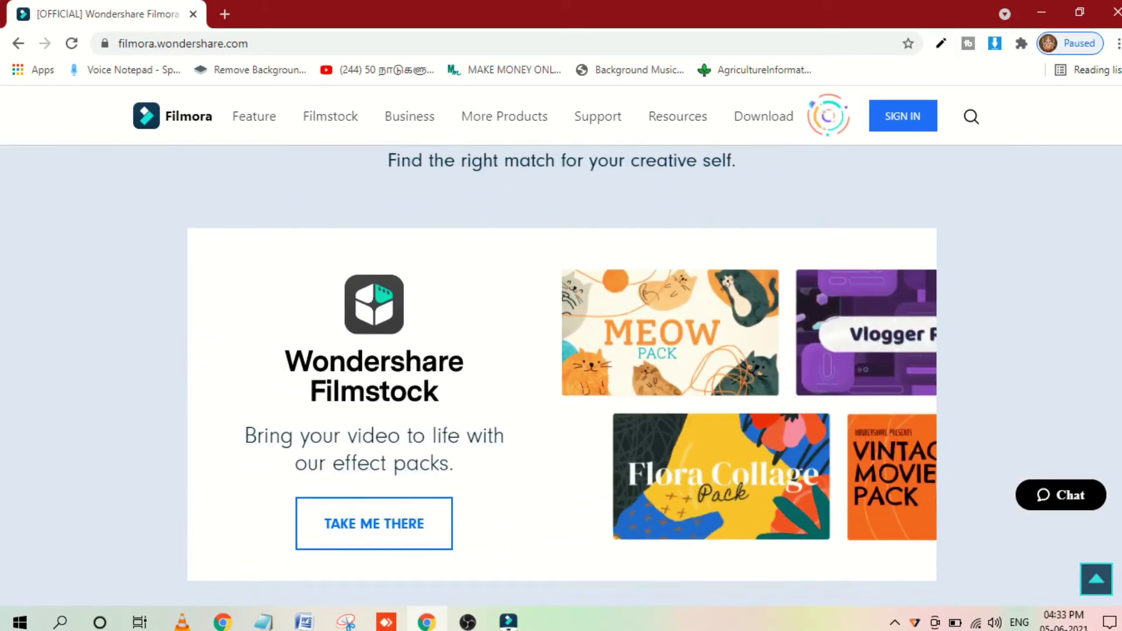
{"action": "scroll", "coordinate": [455, 338], "scroll_direction": "down", "scroll_amount": 7}
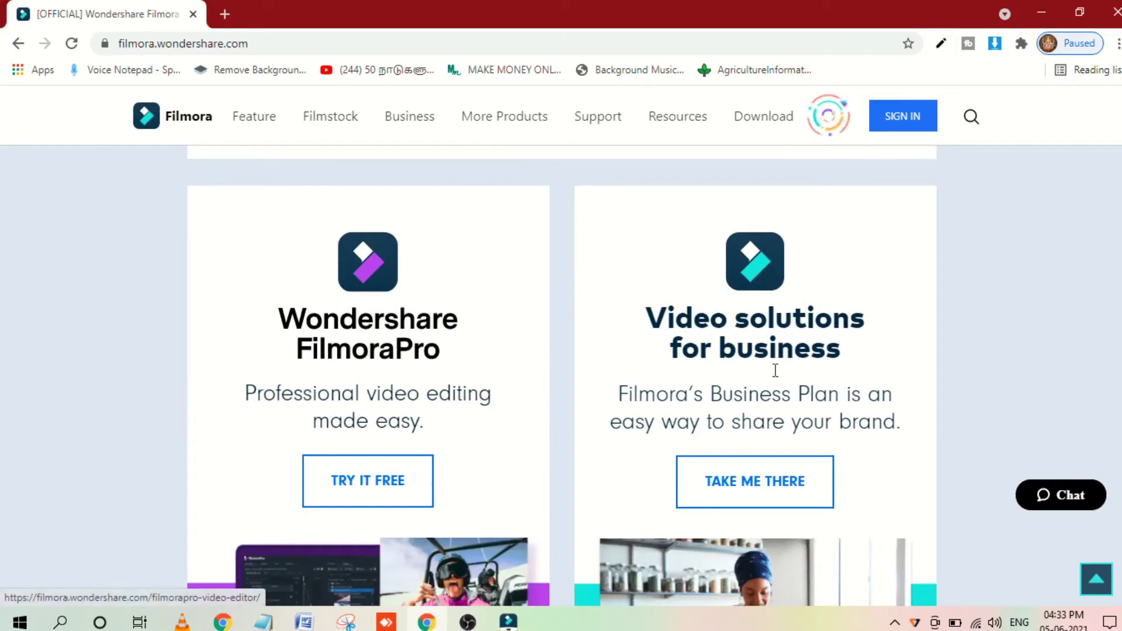
{"action": "scroll", "coordinate": [1111, 386], "scroll_direction": "down", "scroll_amount": 9}
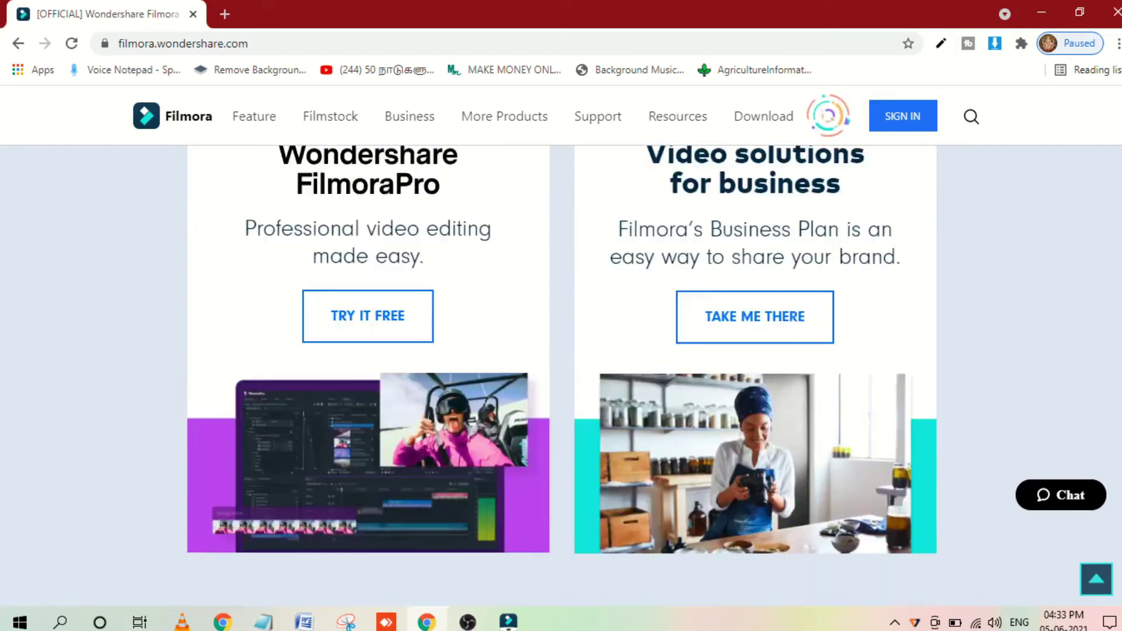
{"action": "scroll", "coordinate": [1111, 386], "scroll_direction": "down", "scroll_amount": 5}
{"action": "scroll", "coordinate": [1095, 300], "scroll_direction": "up", "scroll_amount": 15}
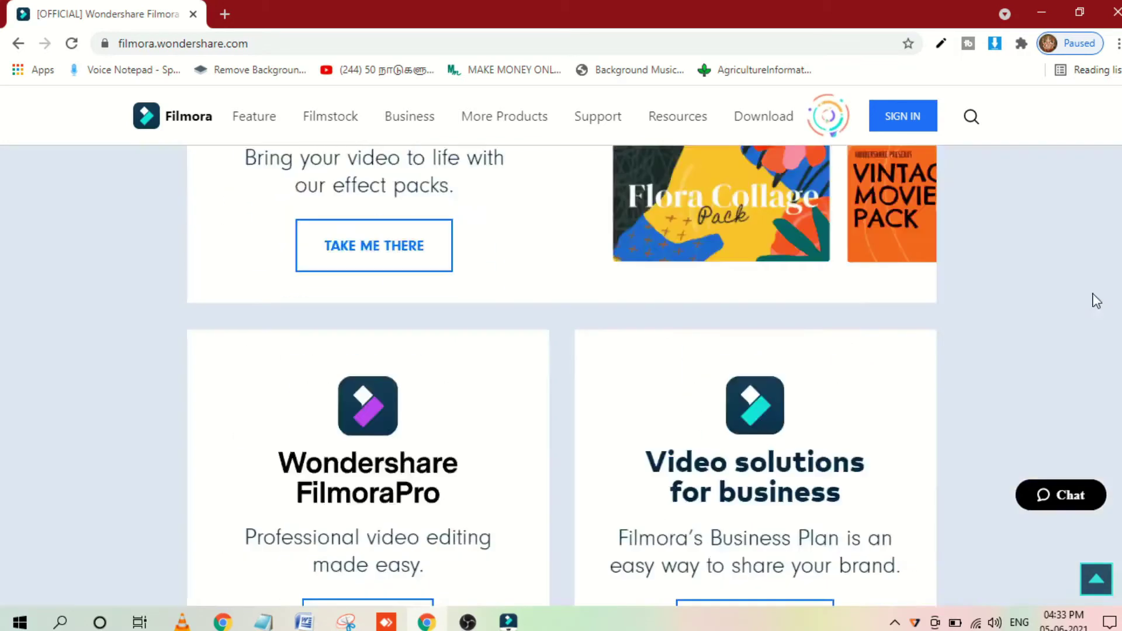
{"action": "scroll", "coordinate": [1062, 153], "scroll_direction": "up", "scroll_amount": 6}
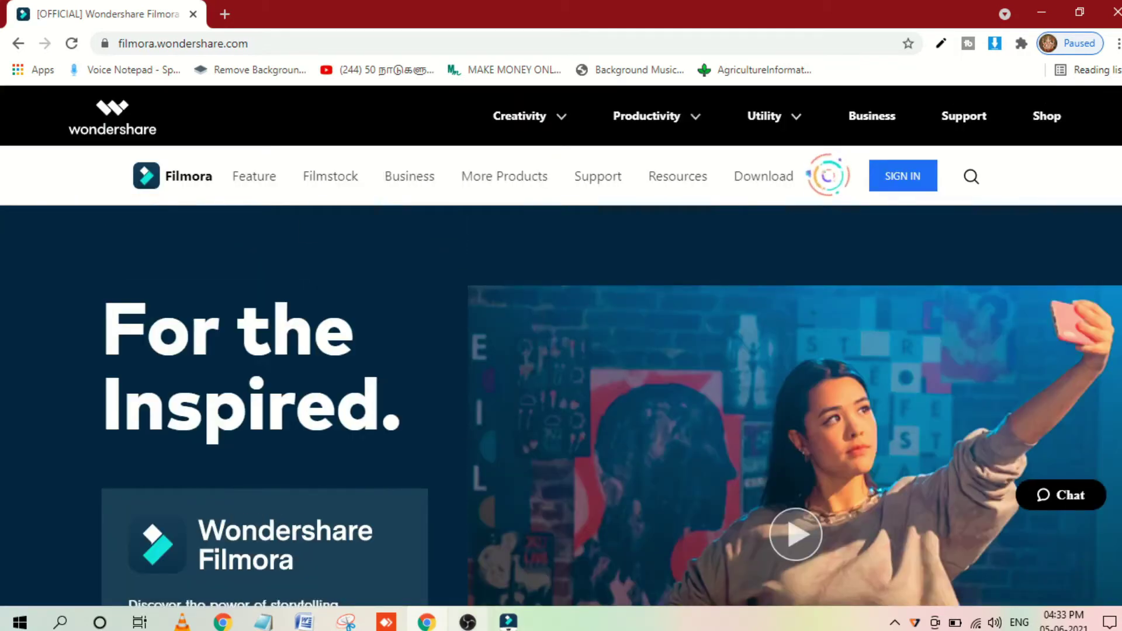
Switch to Wondershare Filmora and browse its audio, title, transition, effect, element and split screen libraries.
{"action": "mouse_move", "coordinate": [508, 623]}
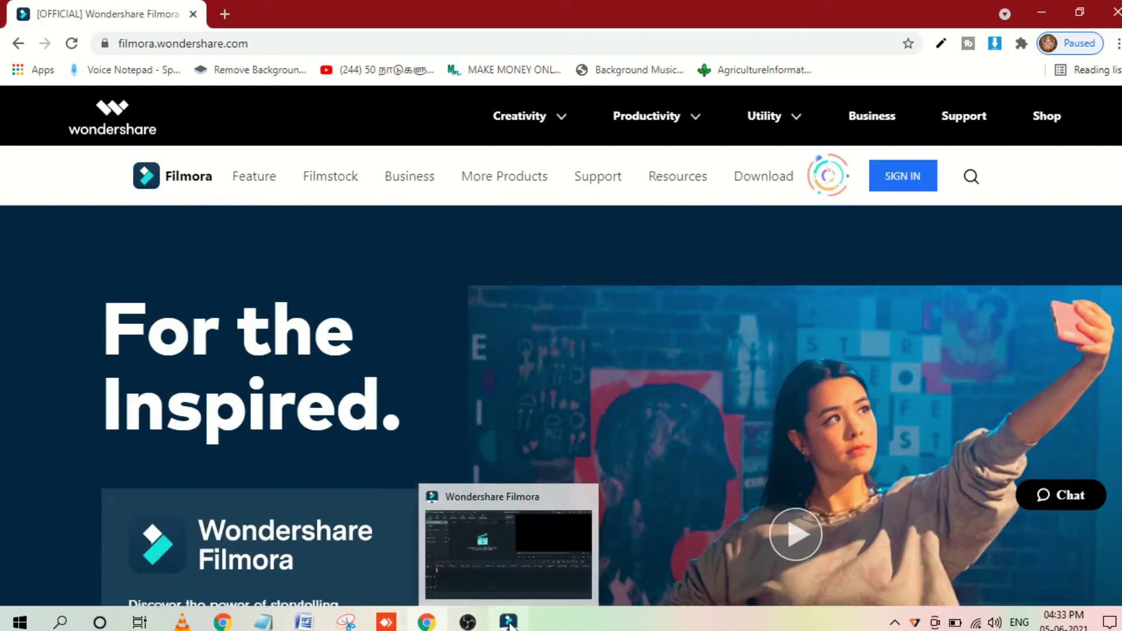
{"action": "left_click", "coordinate": [508, 623]}
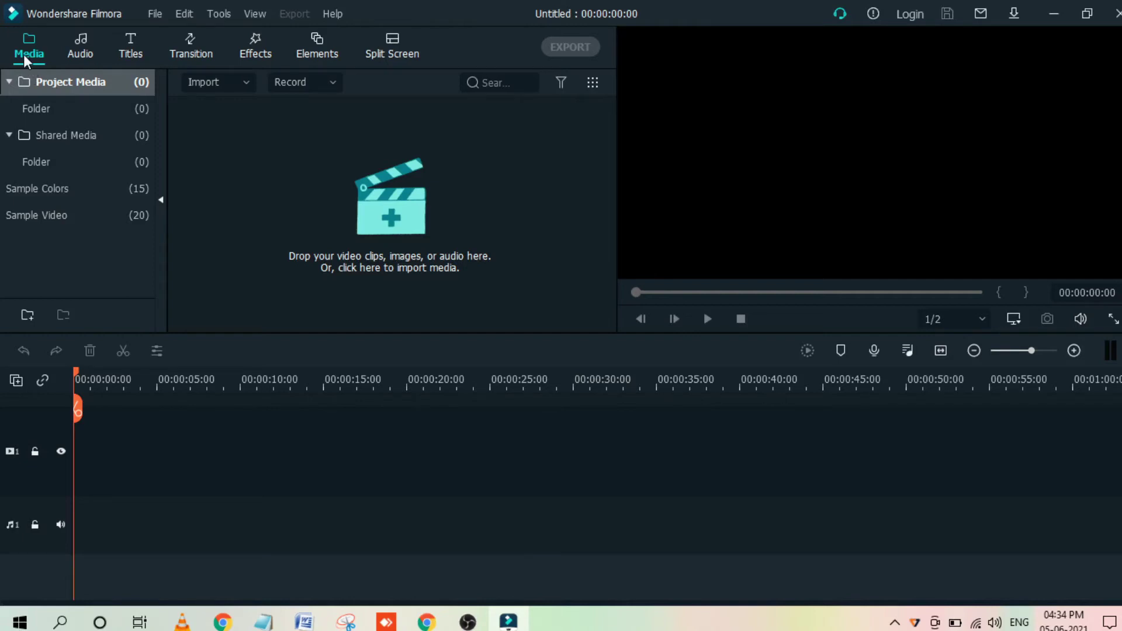
{"action": "left_click", "coordinate": [71, 50]}
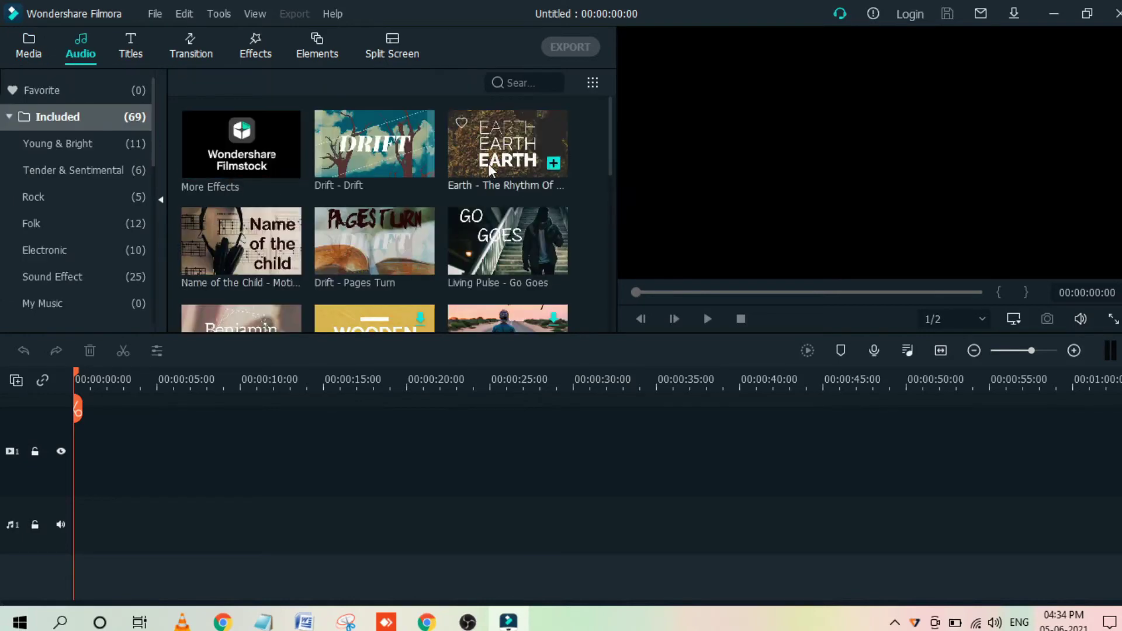
{"action": "left_click", "coordinate": [124, 50]}
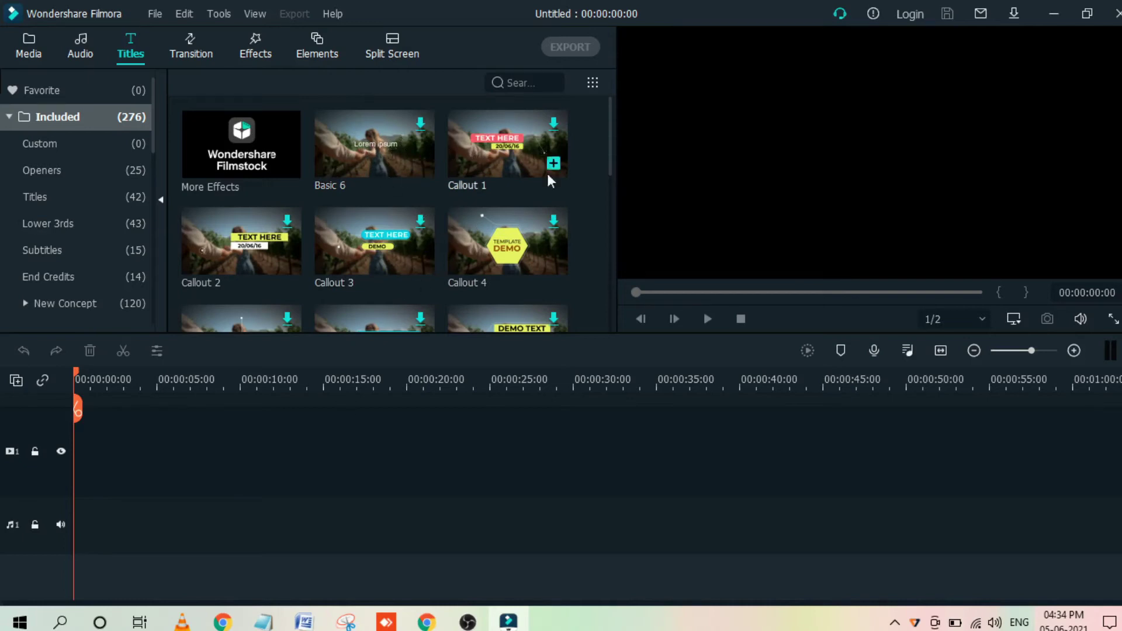
{"action": "mouse_move", "coordinate": [609, 141]}
{"action": "left_mouse_down"}
{"action": "mouse_move", "coordinate": [611, 315]}
{"action": "mouse_move", "coordinate": [599, 141]}
{"action": "left_mouse_up"}
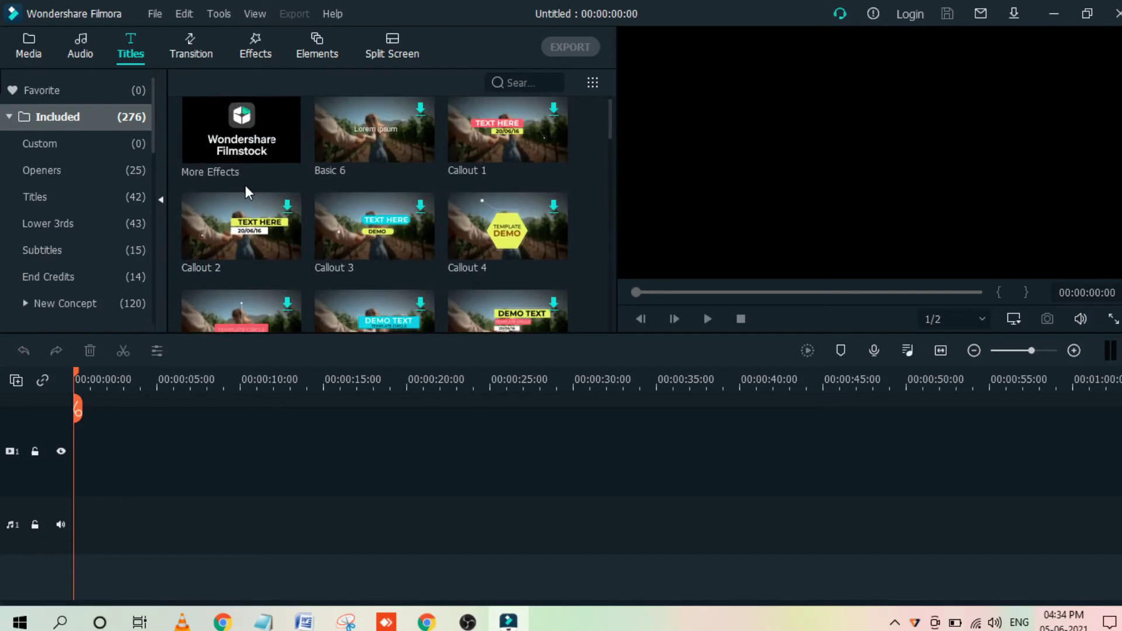
{"action": "left_click", "coordinate": [190, 43]}
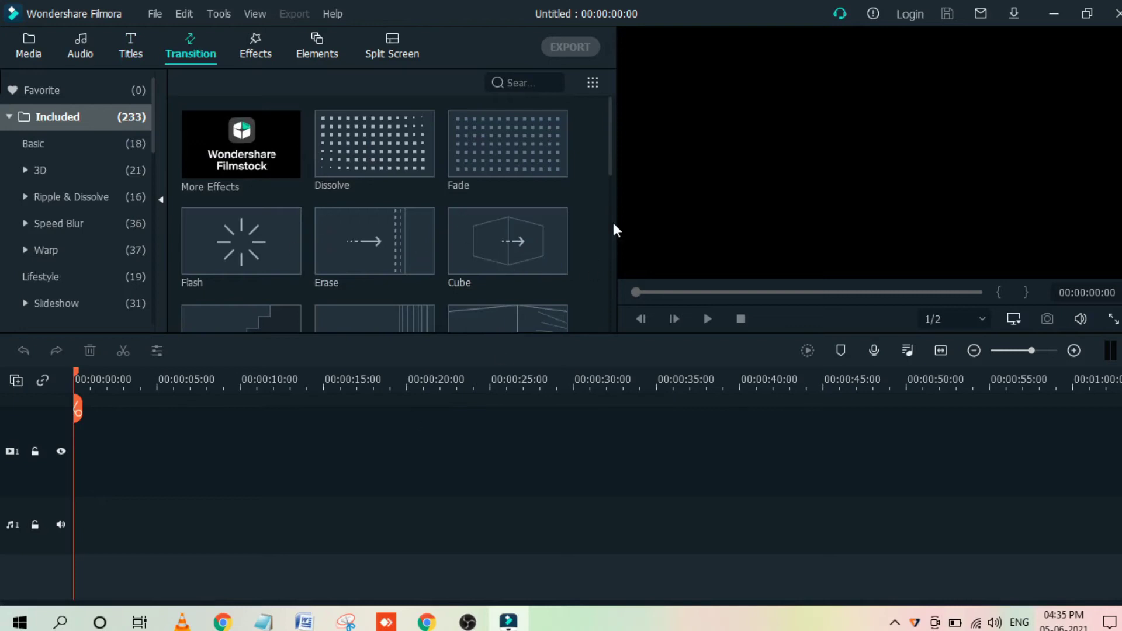
{"action": "mouse_move", "coordinate": [609, 151]}
{"action": "left_mouse_down"}
{"action": "mouse_move", "coordinate": [613, 279]}
{"action": "mouse_move", "coordinate": [601, 115]}
{"action": "left_mouse_up"}
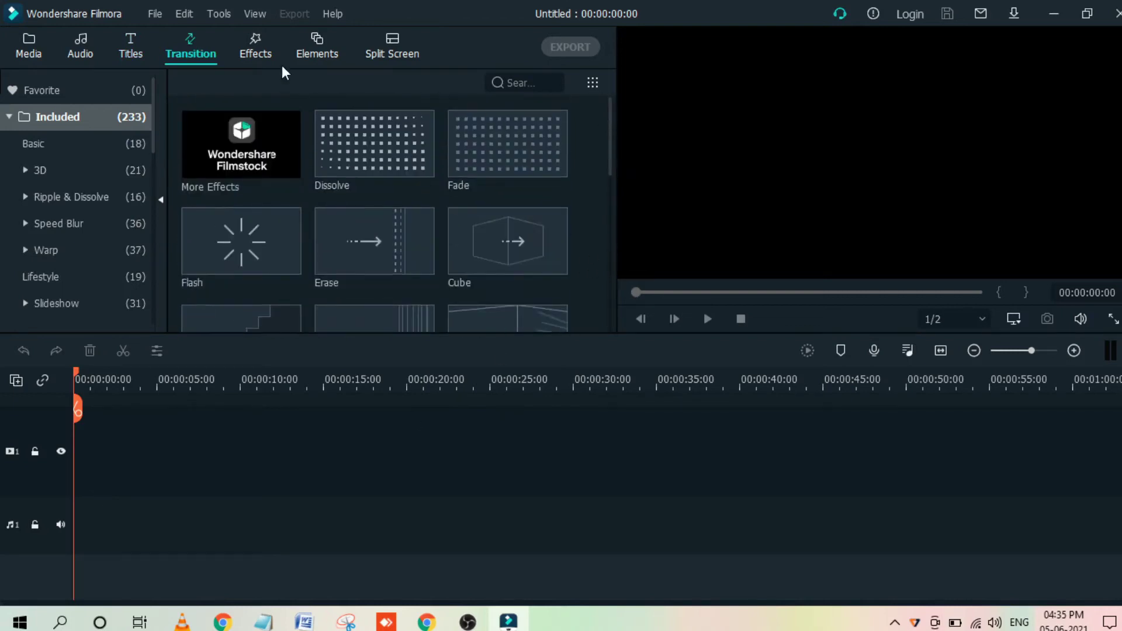
{"action": "left_click", "coordinate": [263, 52]}
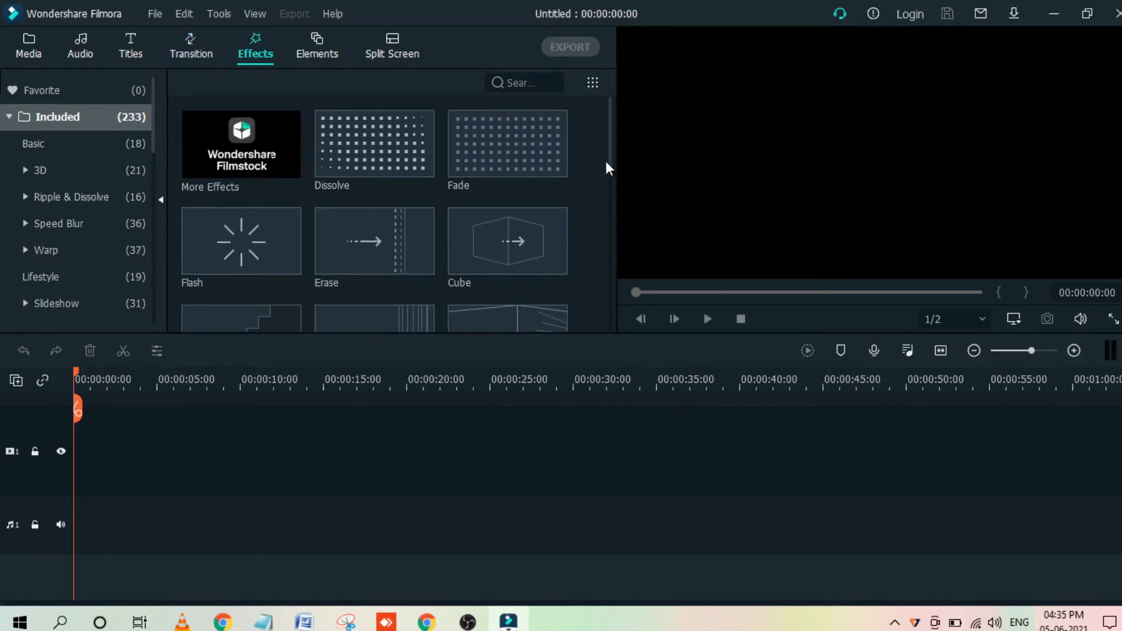
{"action": "left_click_drag", "start_coordinate": [611, 143], "coordinate": [556, 292]}
{"action": "left_click", "coordinate": [308, 53]}
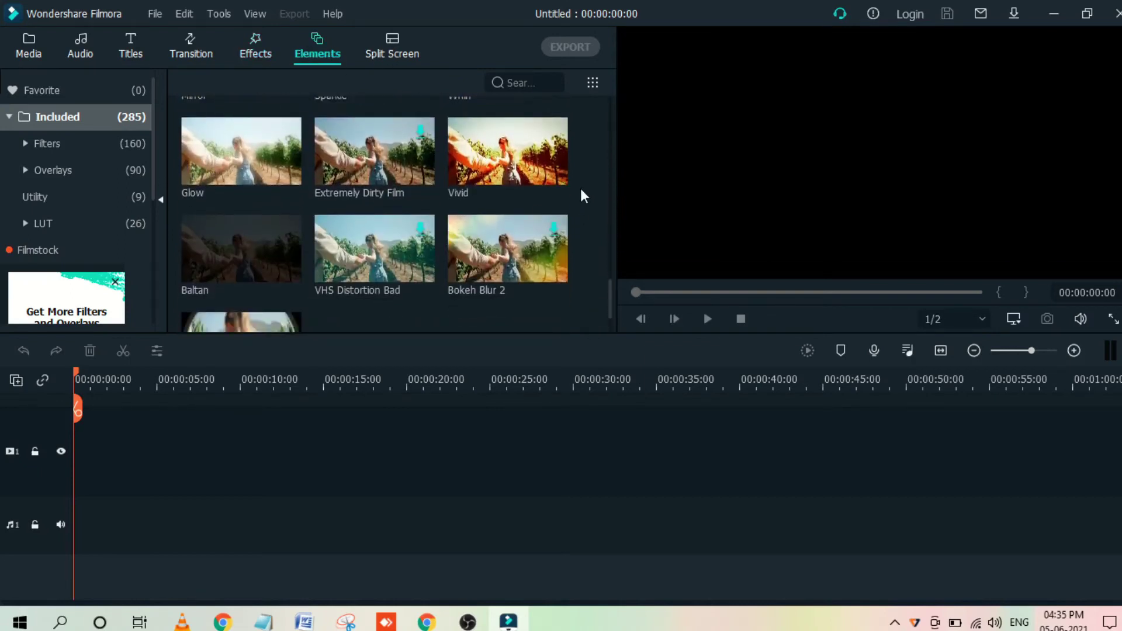
{"action": "left_click", "coordinate": [390, 42]}
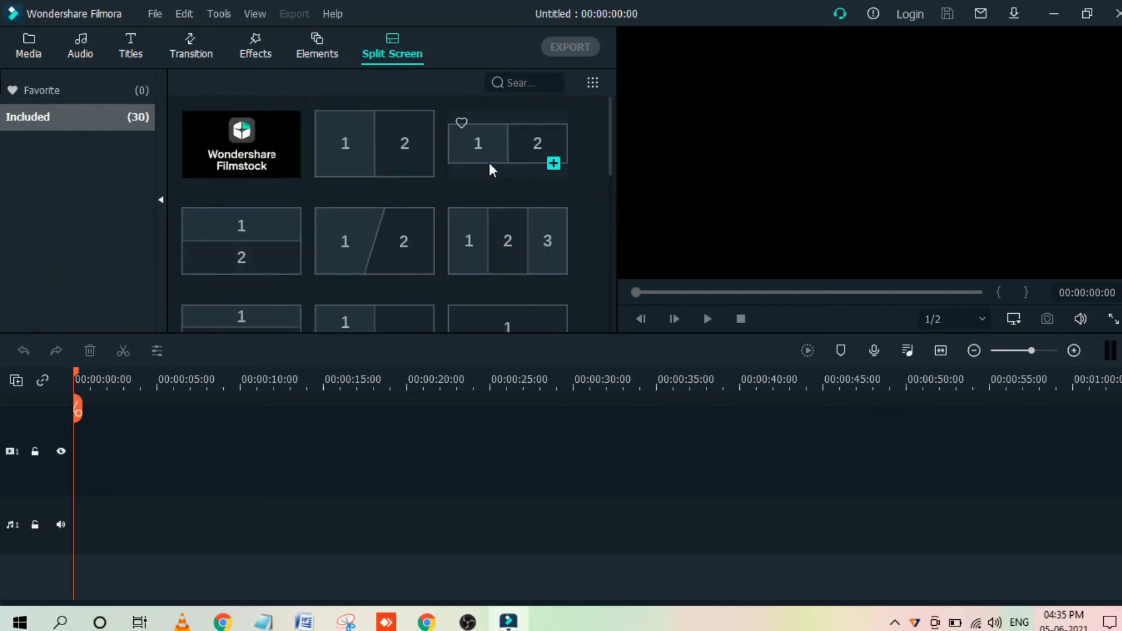
{"action": "left_click_drag", "start_coordinate": [610, 167], "coordinate": [591, 120]}
Import the InVideo project MP4 file from the Downloads folder into the project media.
{"action": "left_click", "coordinate": [25, 50]}
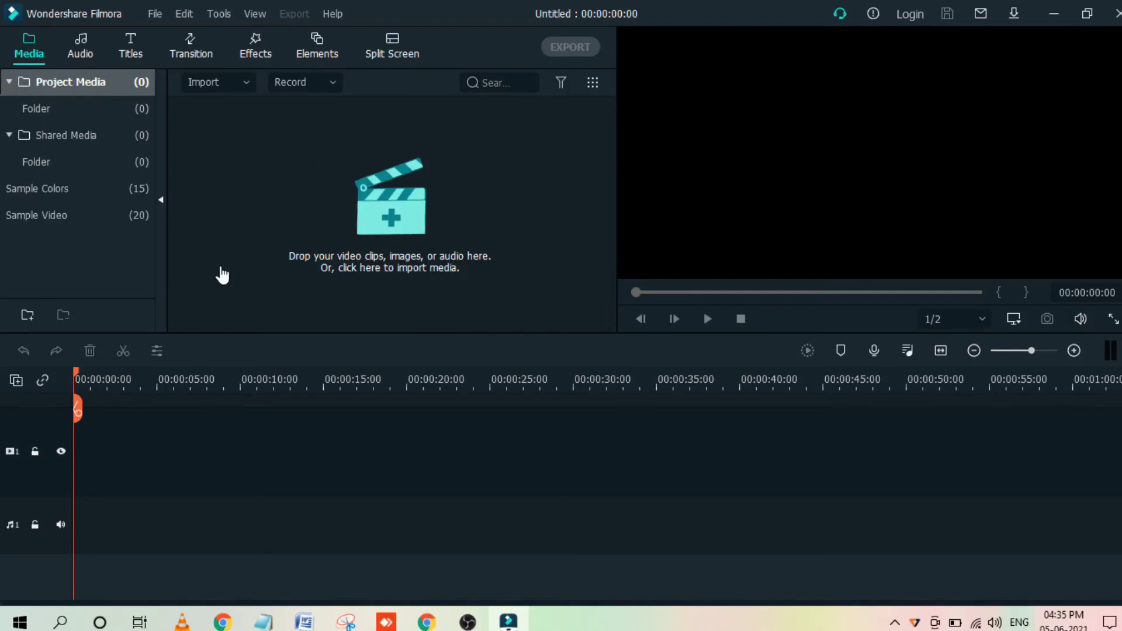
{"action": "left_click", "coordinate": [202, 82]}
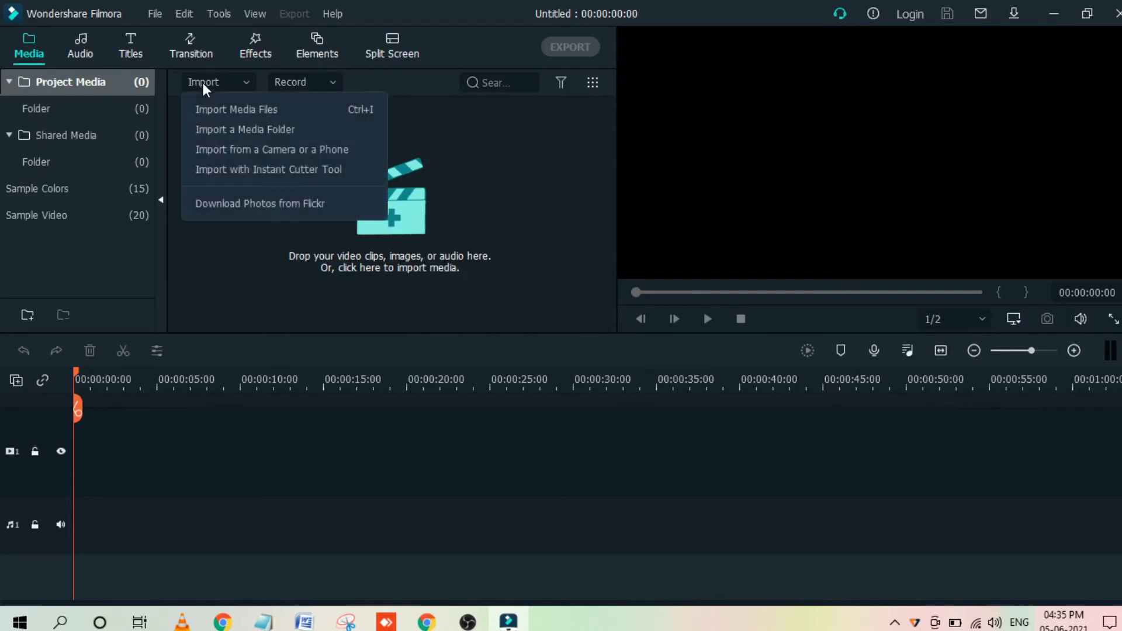
{"action": "left_click", "coordinate": [221, 110]}
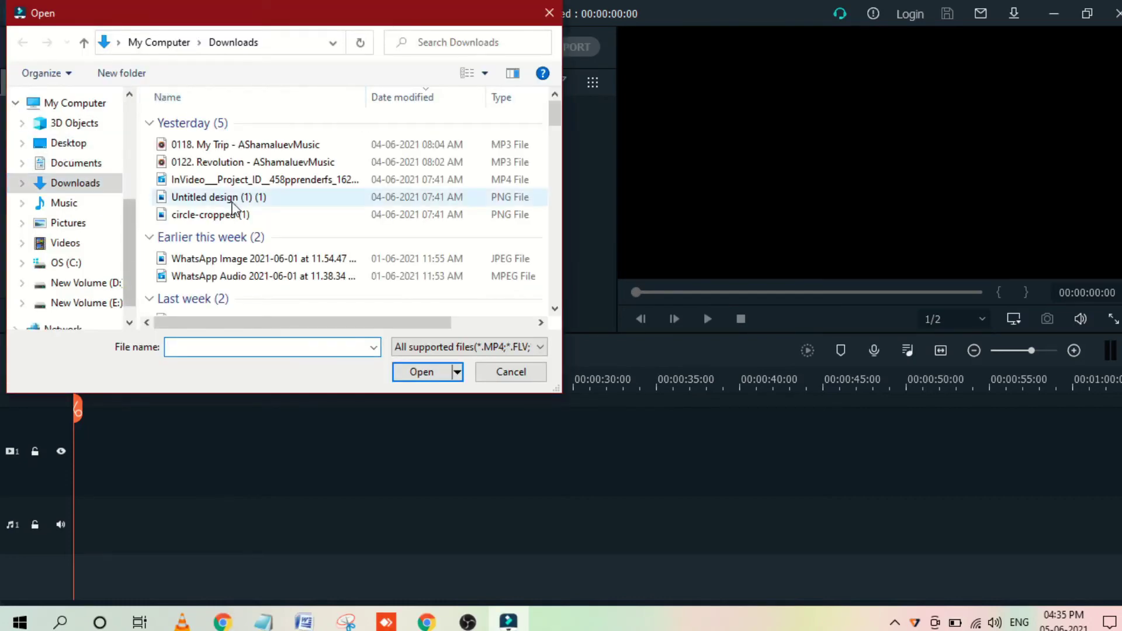
{"action": "left_click", "coordinate": [171, 181]}
{"action": "left_click", "coordinate": [409, 373]}
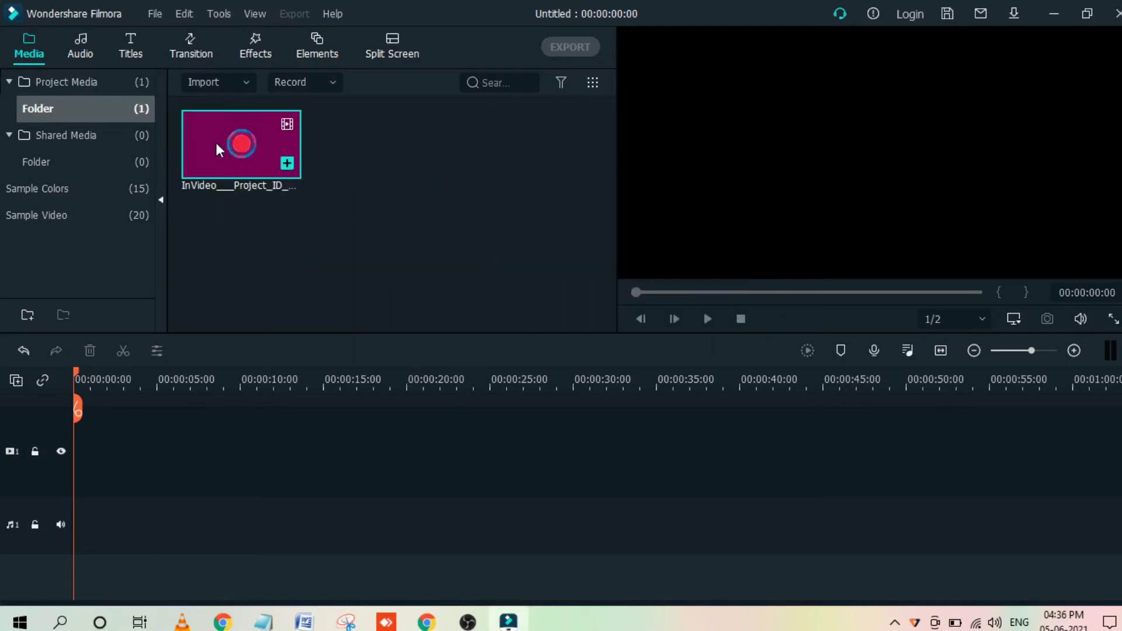
Add the imported InVideo clip to the timeline, keeping the project settings at 1920 x 1080 25fps.
{"action": "left_click_drag", "start_coordinate": [212, 132], "coordinate": [299, 185]}
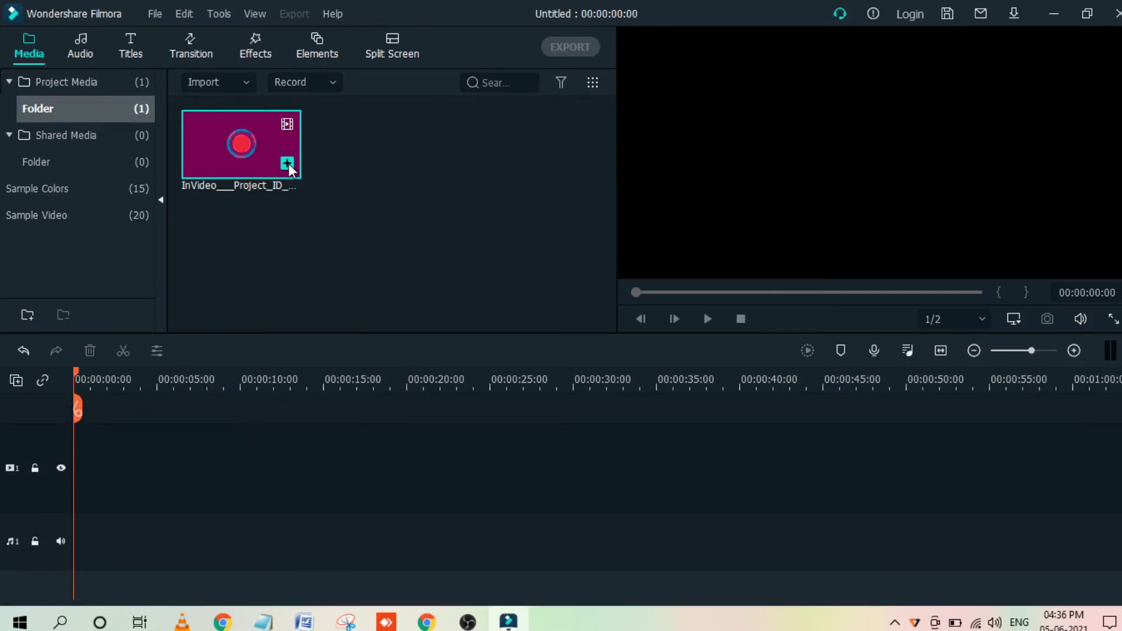
{"action": "left_click", "coordinate": [288, 164]}
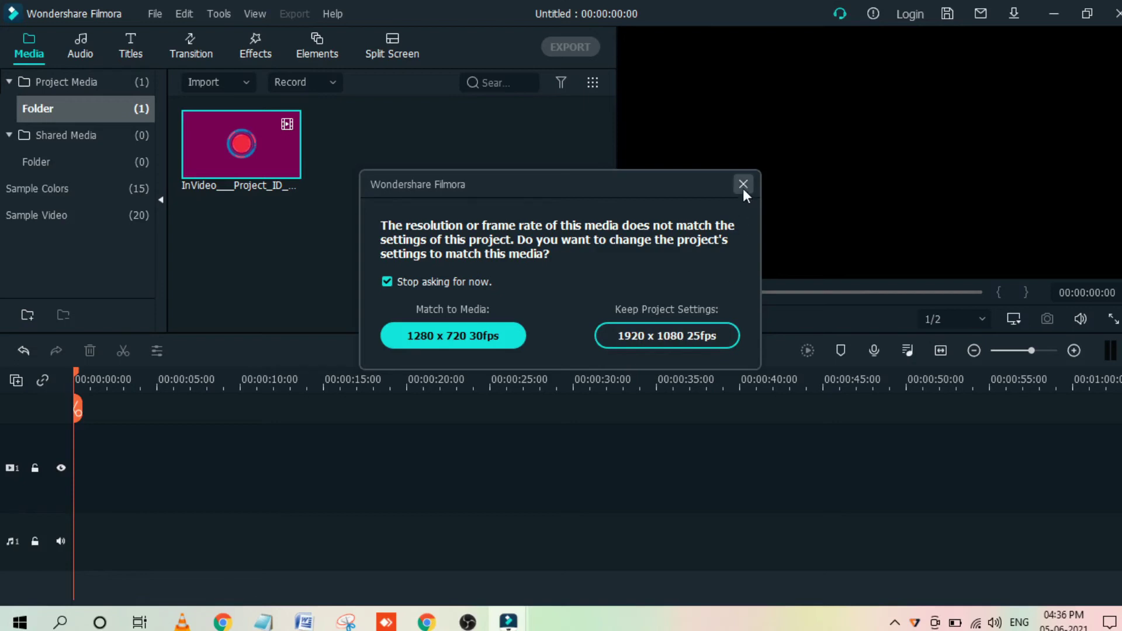
{"action": "left_click", "coordinate": [660, 336]}
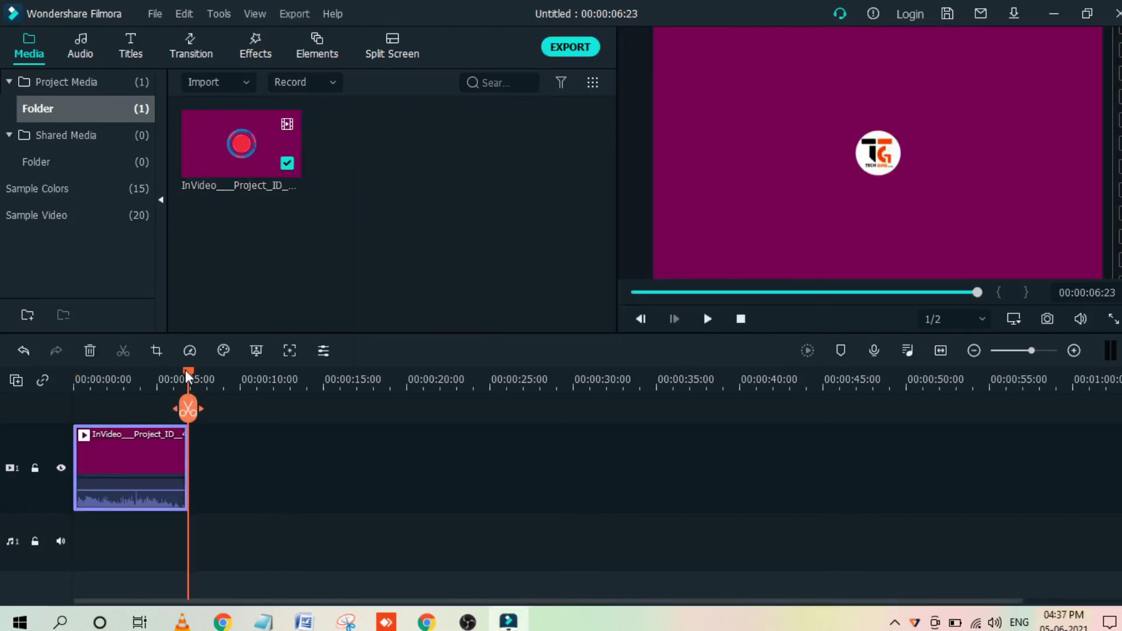
Raise the InVideo clip's audio volume on the timeline and play the clip from the start to check it.
{"action": "left_click_drag", "start_coordinate": [185, 370], "coordinate": [58, 378]}
{"action": "mouse_move", "coordinate": [130, 487]}
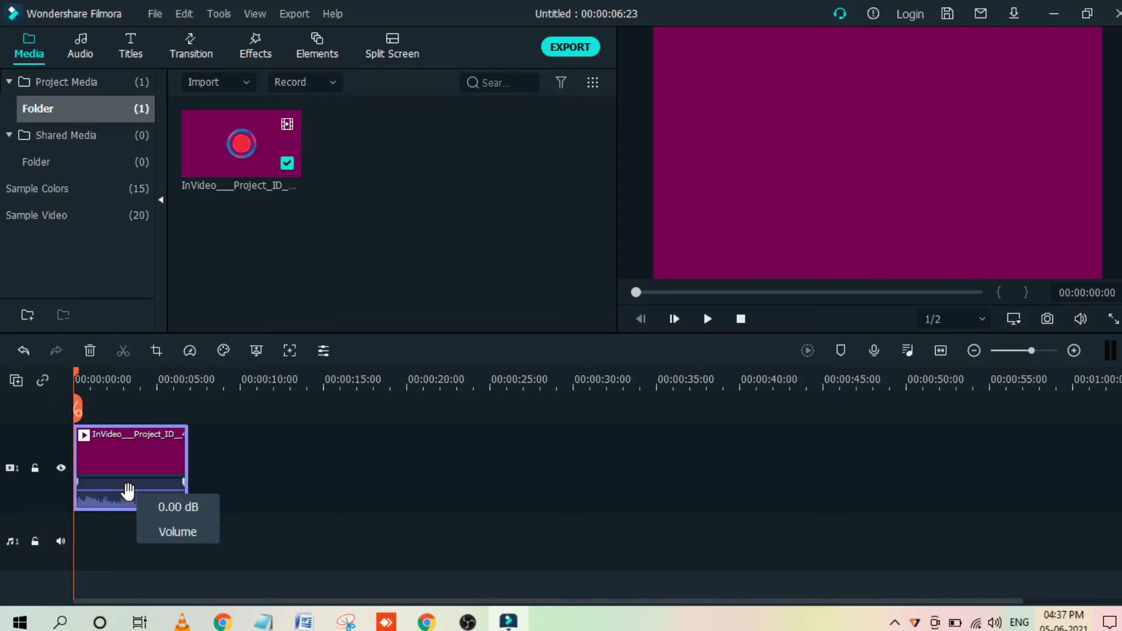
{"action": "left_click_drag", "start_coordinate": [128, 490], "coordinate": [126, 466]}
{"action": "left_click", "coordinate": [708, 319]}
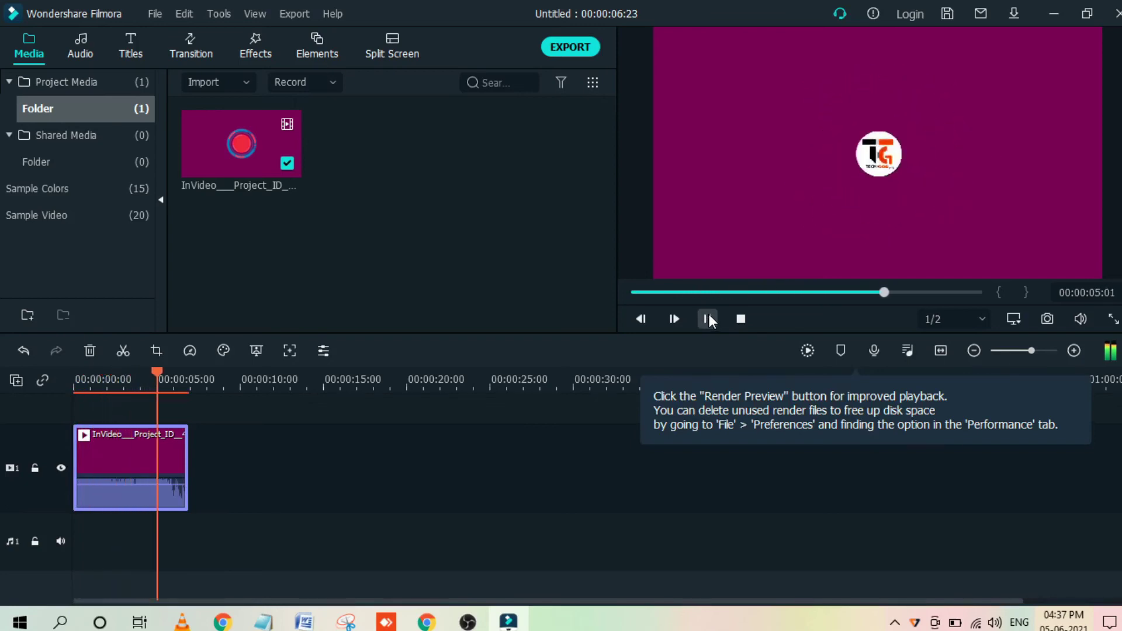
{"action": "left_click", "coordinate": [709, 320]}
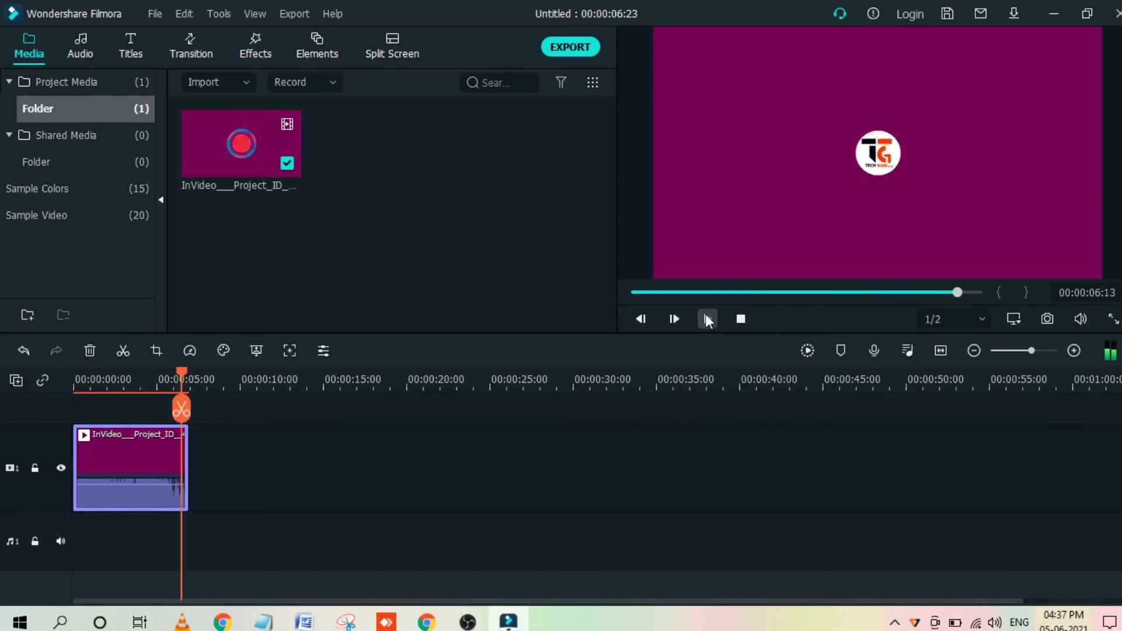
{"action": "left_click_drag", "start_coordinate": [182, 377], "coordinate": [58, 379]}
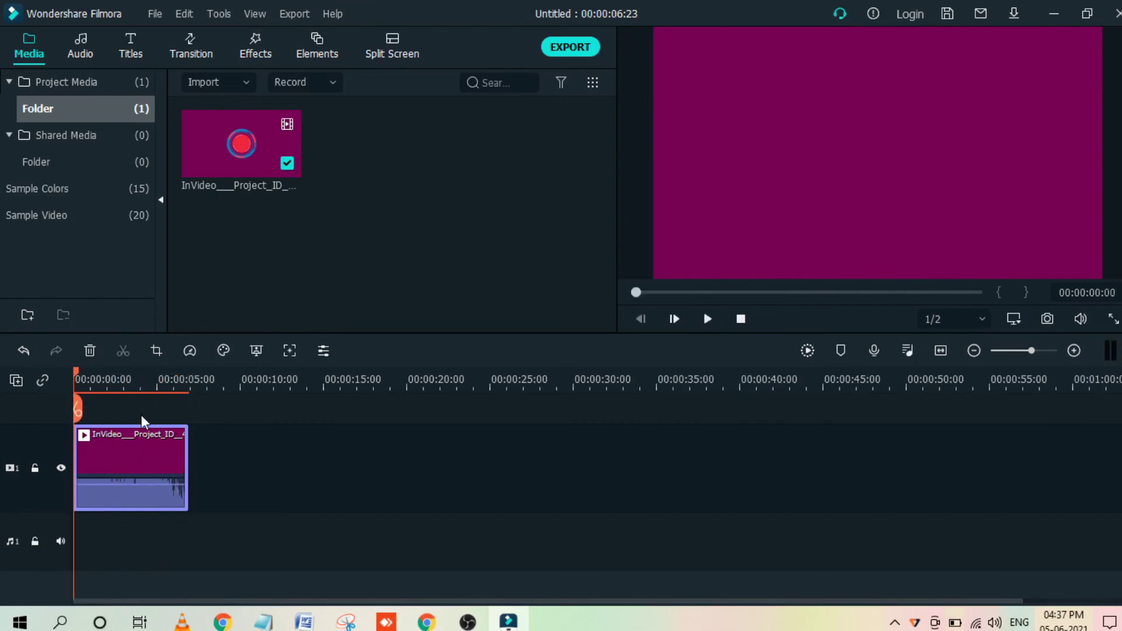
Split the InVideo clip at 00:00:02:02 and place the Cube transition on the cut between the two parts.
{"action": "left_click", "coordinate": [177, 52]}
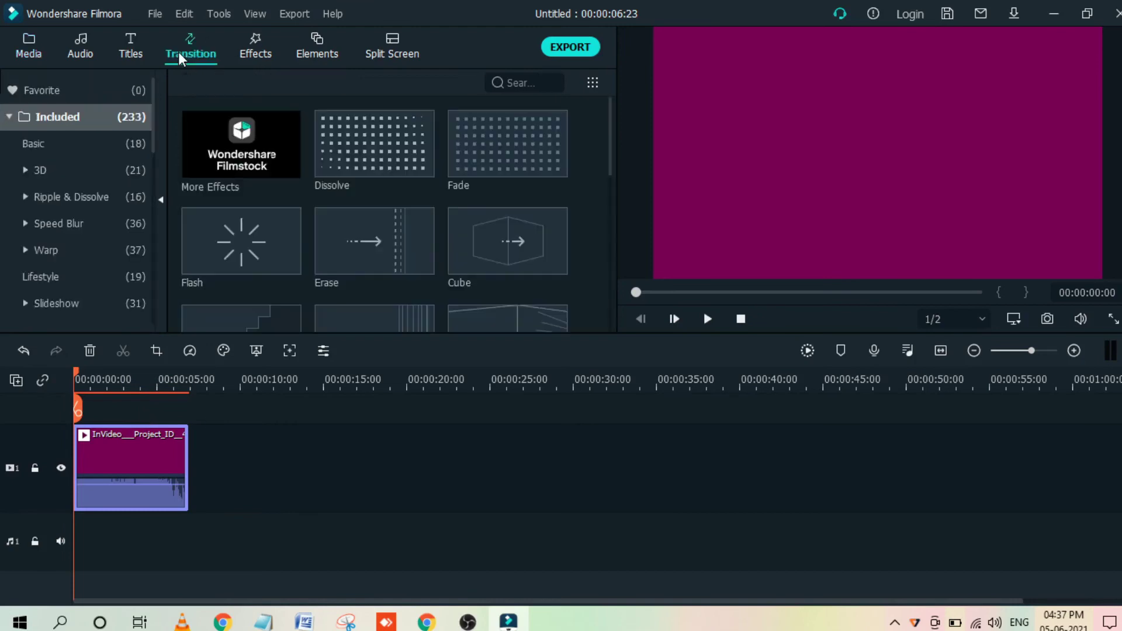
{"action": "left_click_drag", "start_coordinate": [76, 379], "coordinate": [107, 379]}
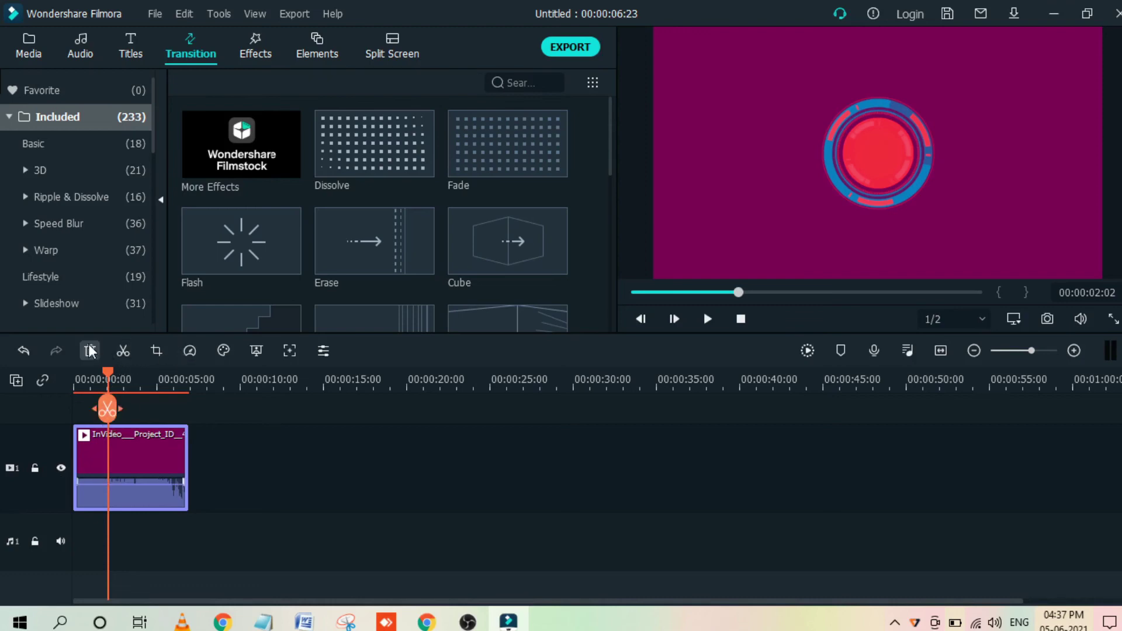
{"action": "left_click", "coordinate": [106, 409]}
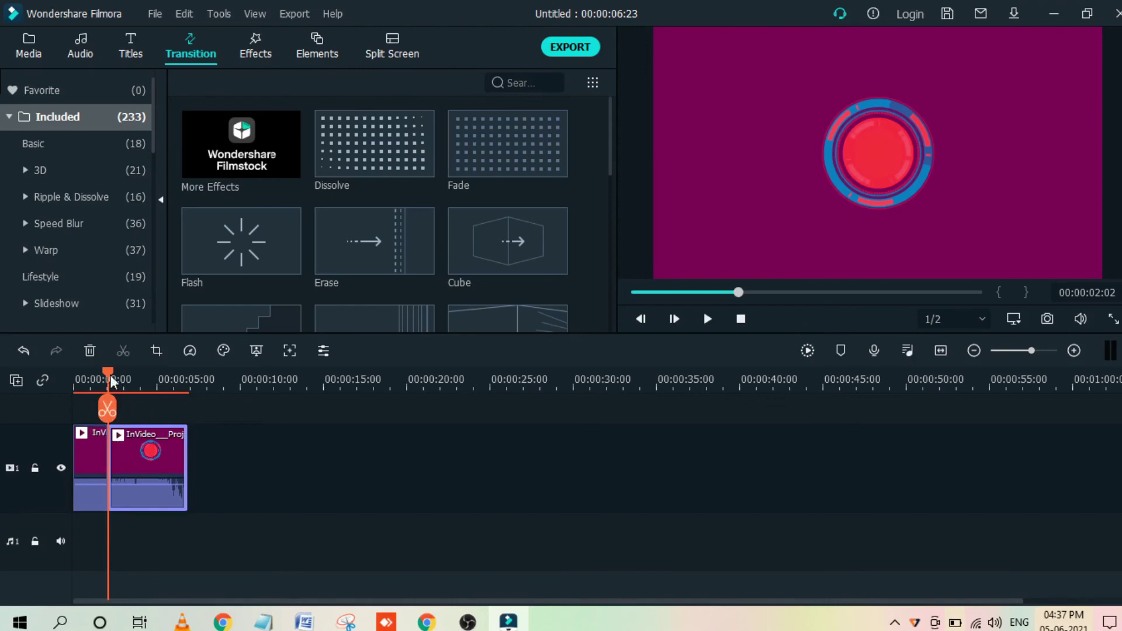
{"action": "left_click_drag", "start_coordinate": [109, 378], "coordinate": [85, 379]}
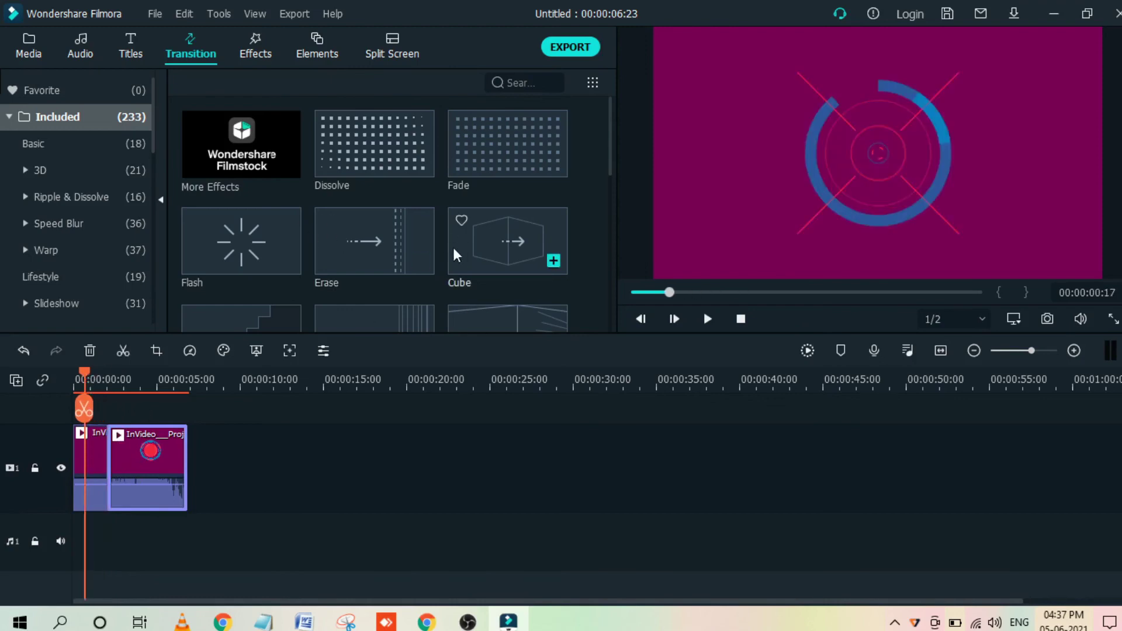
{"action": "left_click_drag", "start_coordinate": [479, 241], "coordinate": [107, 440]}
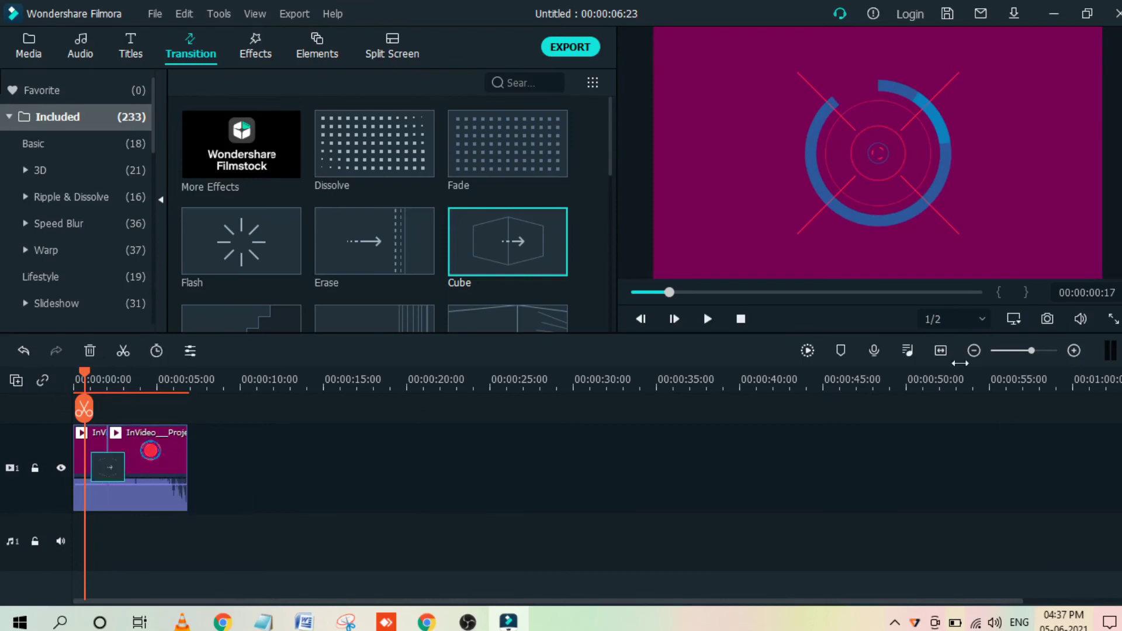
Play past the Cube transition, split the second clip part at 00:00:04:03 and place the Warp Zoom 3 transition on the new cut.
{"action": "left_click", "coordinate": [708, 320]}
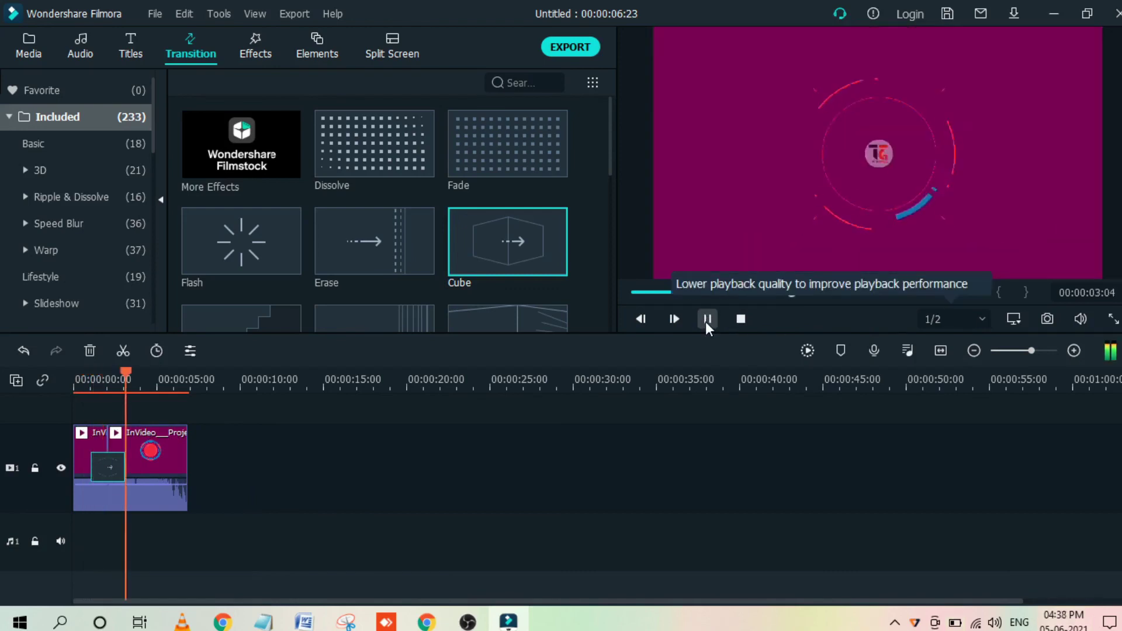
{"action": "left_click", "coordinate": [708, 320]}
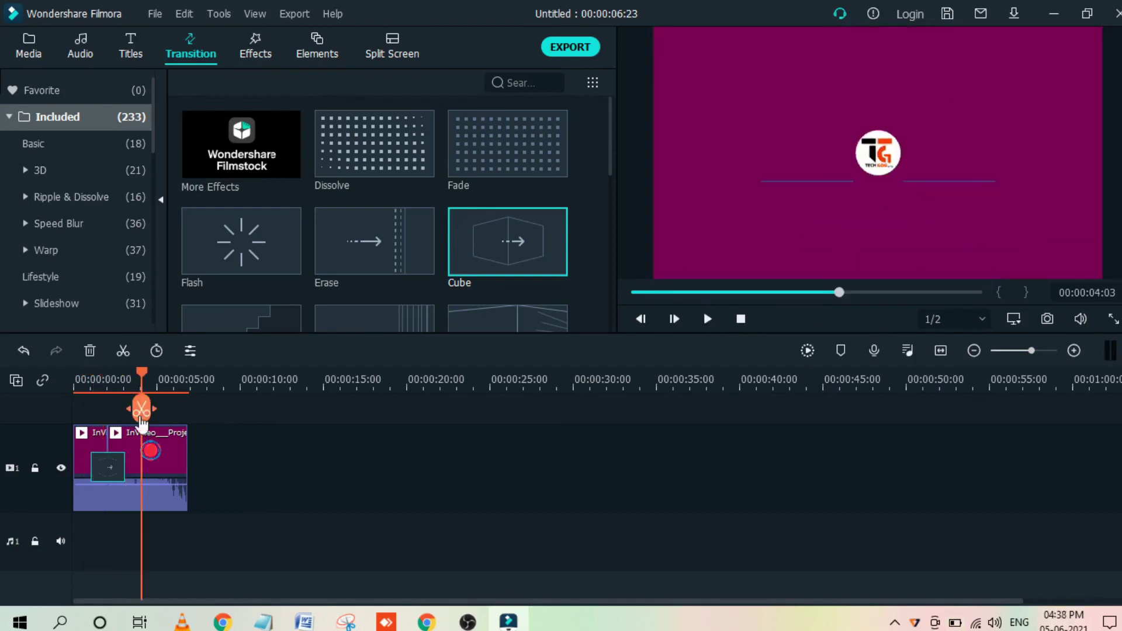
{"action": "left_click", "coordinate": [142, 409]}
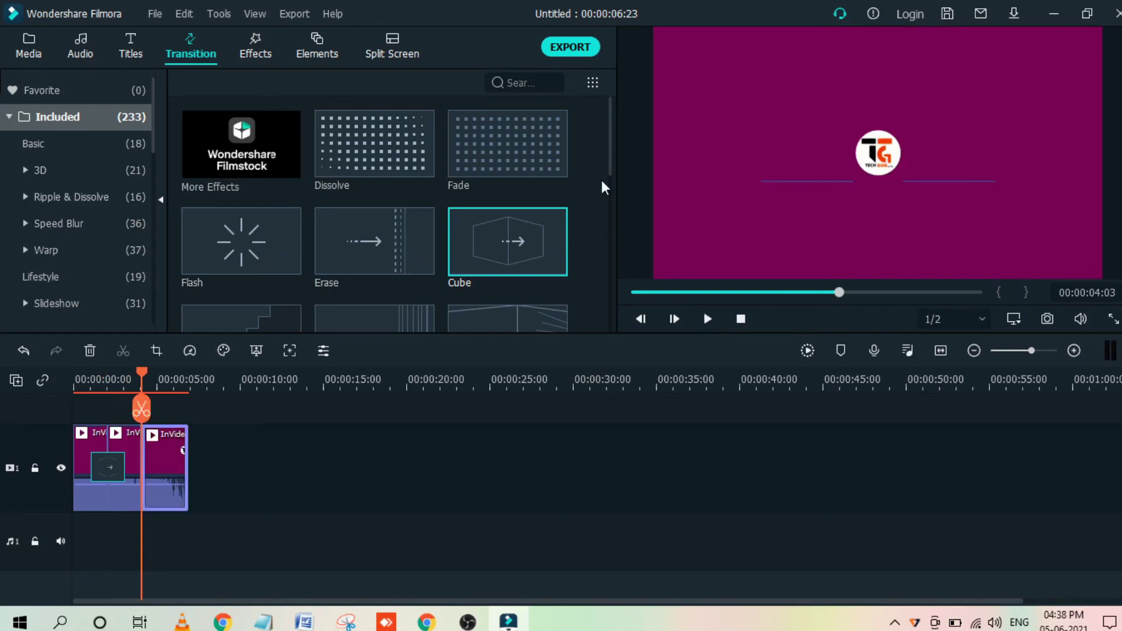
{"action": "left_click_drag", "start_coordinate": [609, 168], "coordinate": [609, 222]}
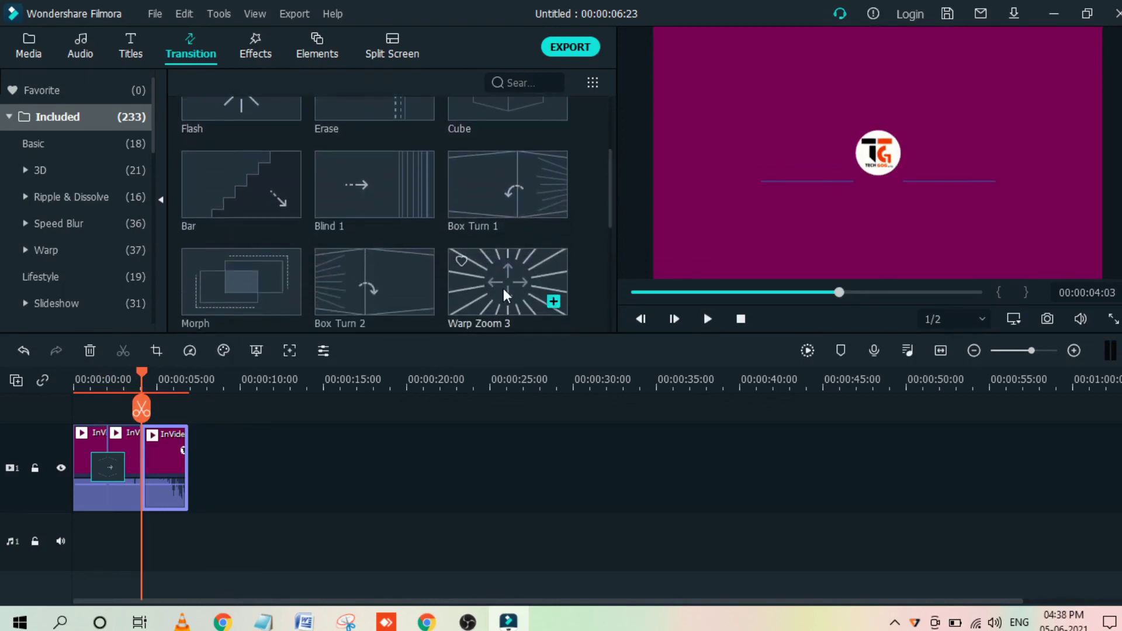
{"action": "left_click_drag", "start_coordinate": [503, 289], "coordinate": [136, 456]}
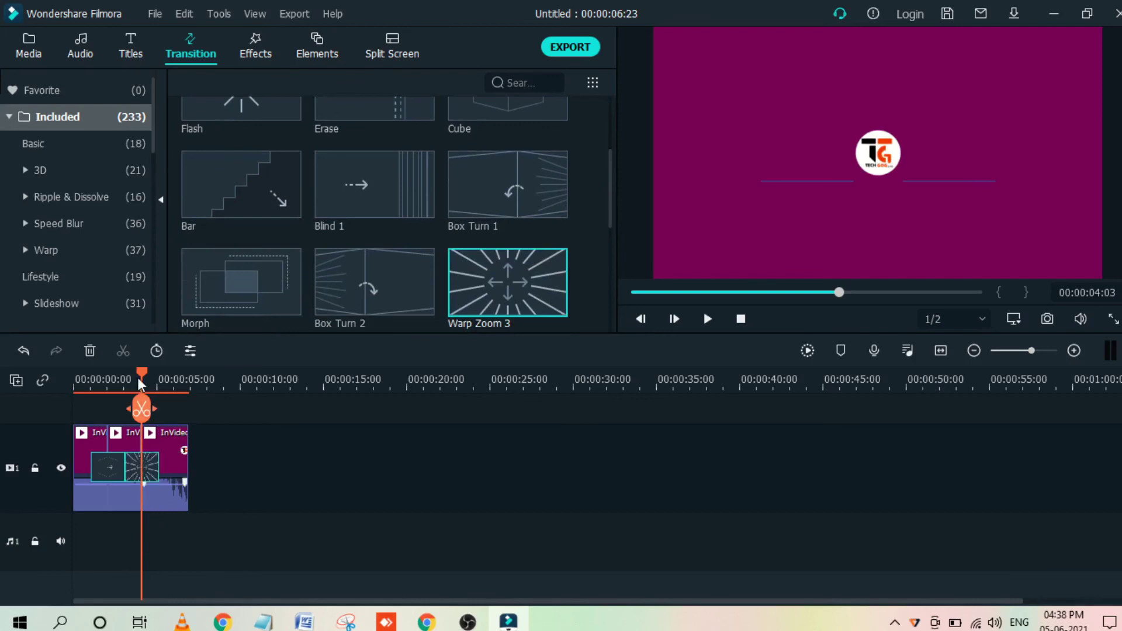
Play the timeline from 00:00:02:23 to preview the Warp Zoom 3 transition, stopping at 00:00:05:18.
{"action": "left_click_drag", "start_coordinate": [142, 376], "coordinate": [124, 383]}
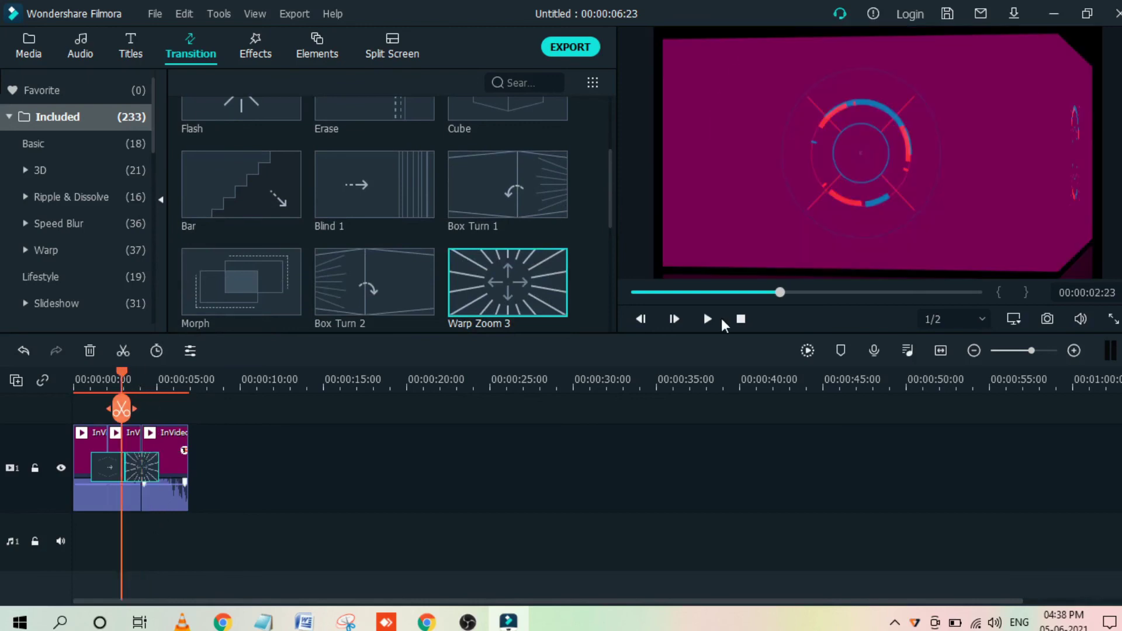
{"action": "left_click", "coordinate": [708, 319]}
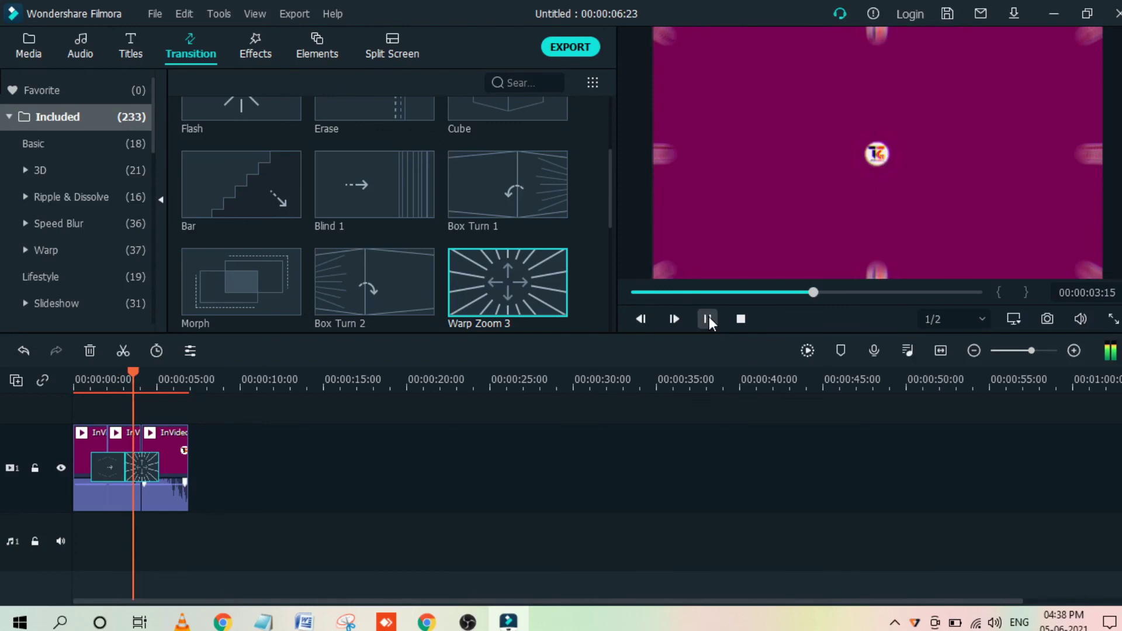
{"action": "left_click", "coordinate": [708, 319]}
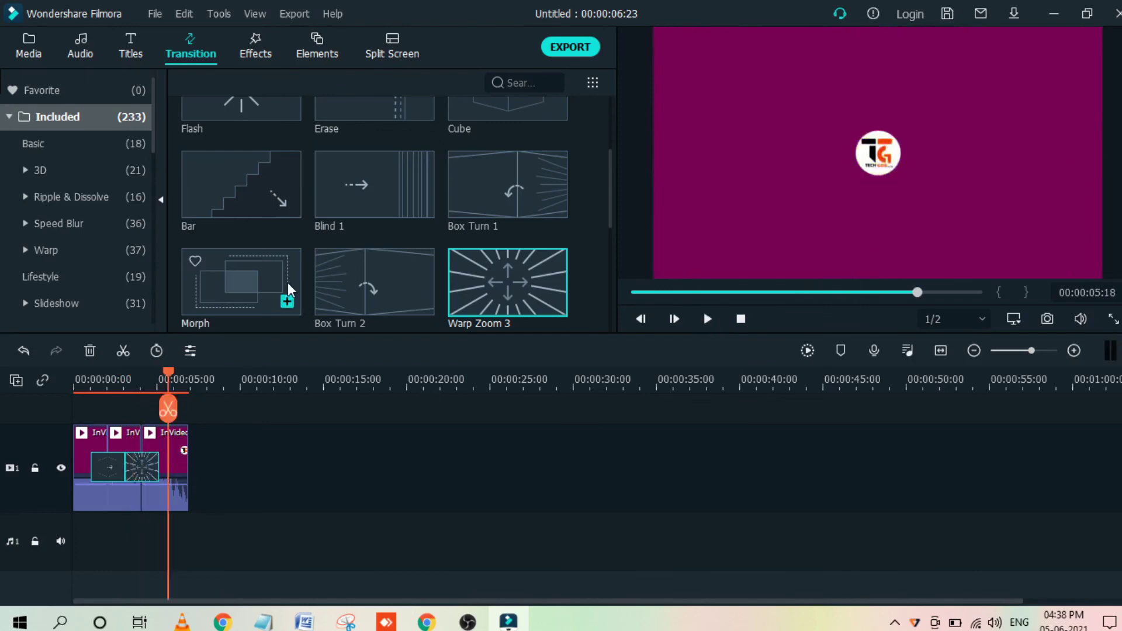
Place the Bar transition at the end of the last clip part and play it through to the end.
{"action": "left_click_drag", "start_coordinate": [247, 184], "coordinate": [213, 482]}
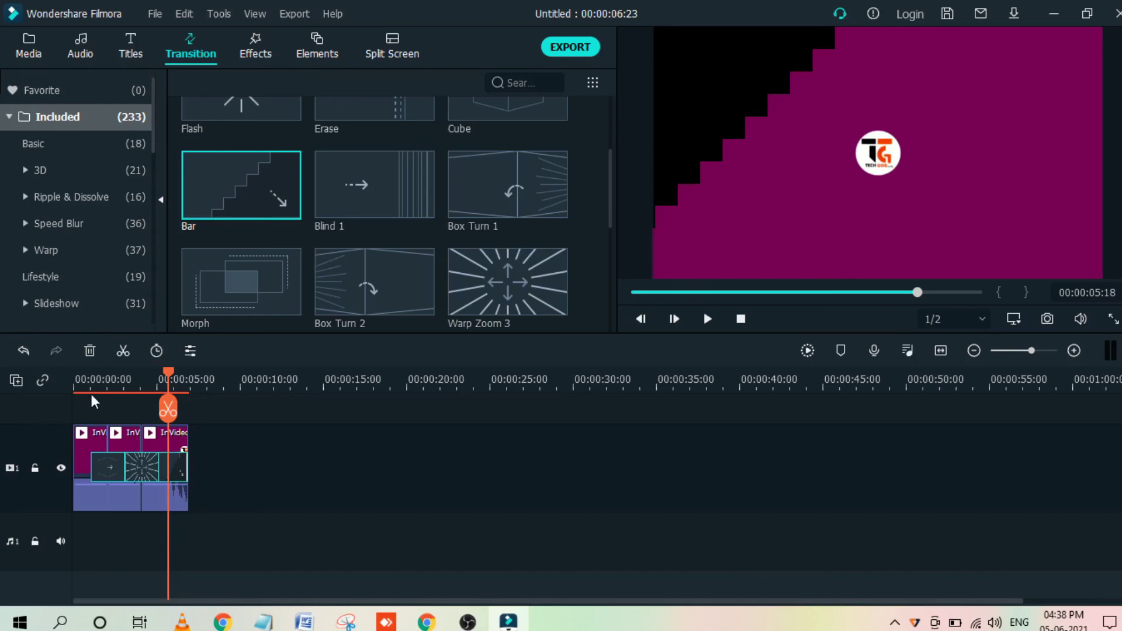
{"action": "left_click", "coordinate": [708, 318]}
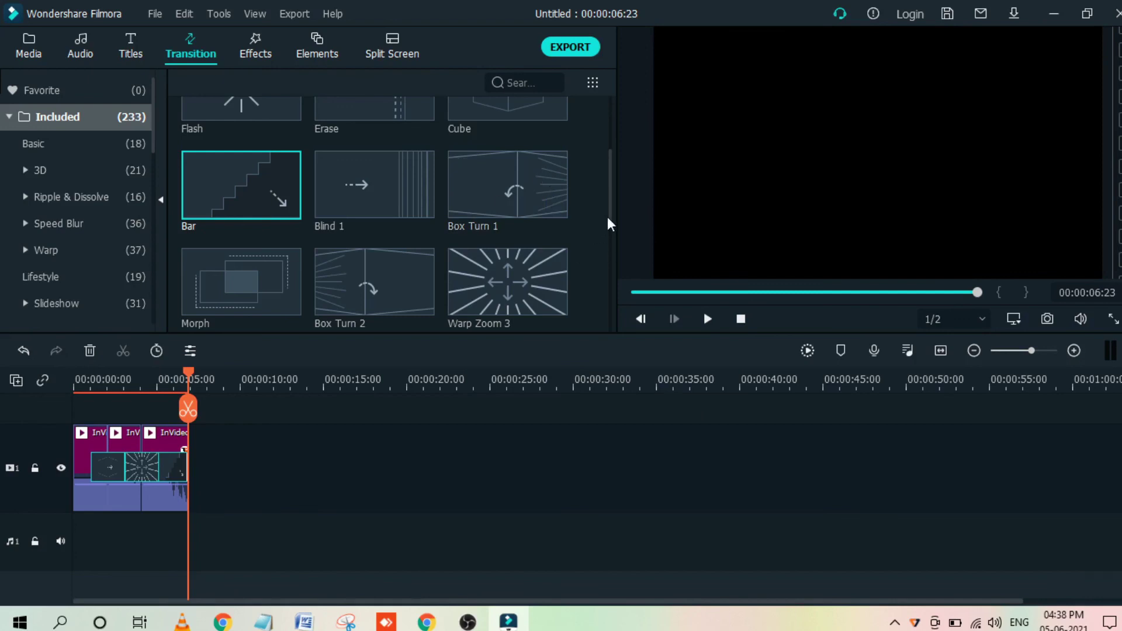
Browse the rest of the included transitions and return the playhead to the start of the timeline.
{"action": "left_click_drag", "start_coordinate": [609, 214], "coordinate": [604, 325]}
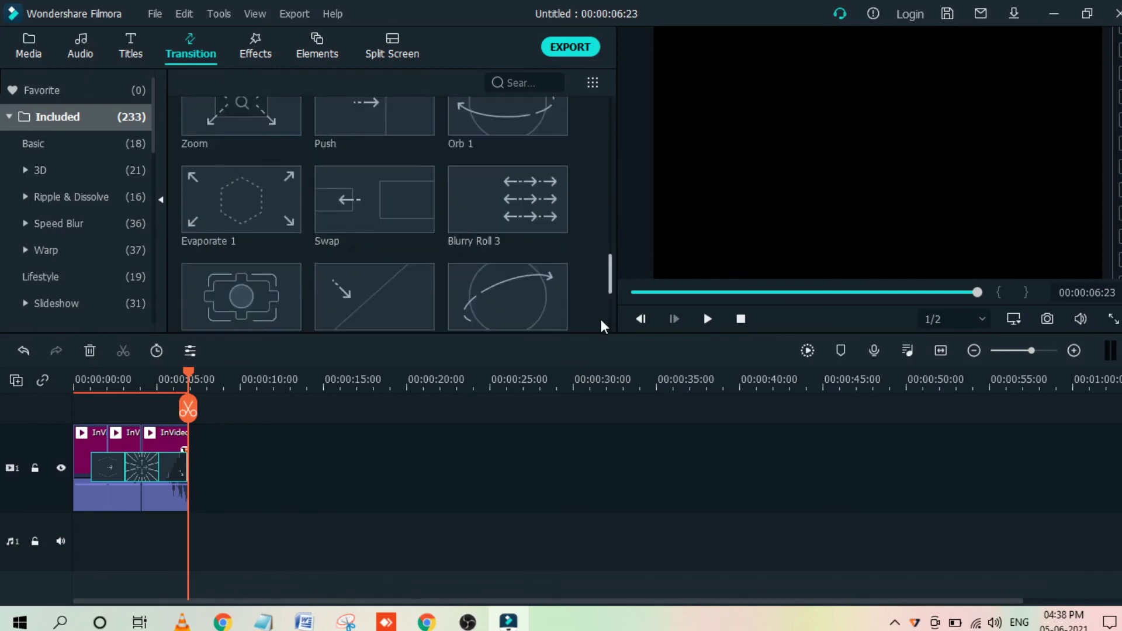
{"action": "mouse_move", "coordinate": [601, 322]}
{"action": "left_mouse_down"}
{"action": "mouse_move", "coordinate": [596, 349]}
{"action": "mouse_move", "coordinate": [603, 154]}
{"action": "left_mouse_up"}
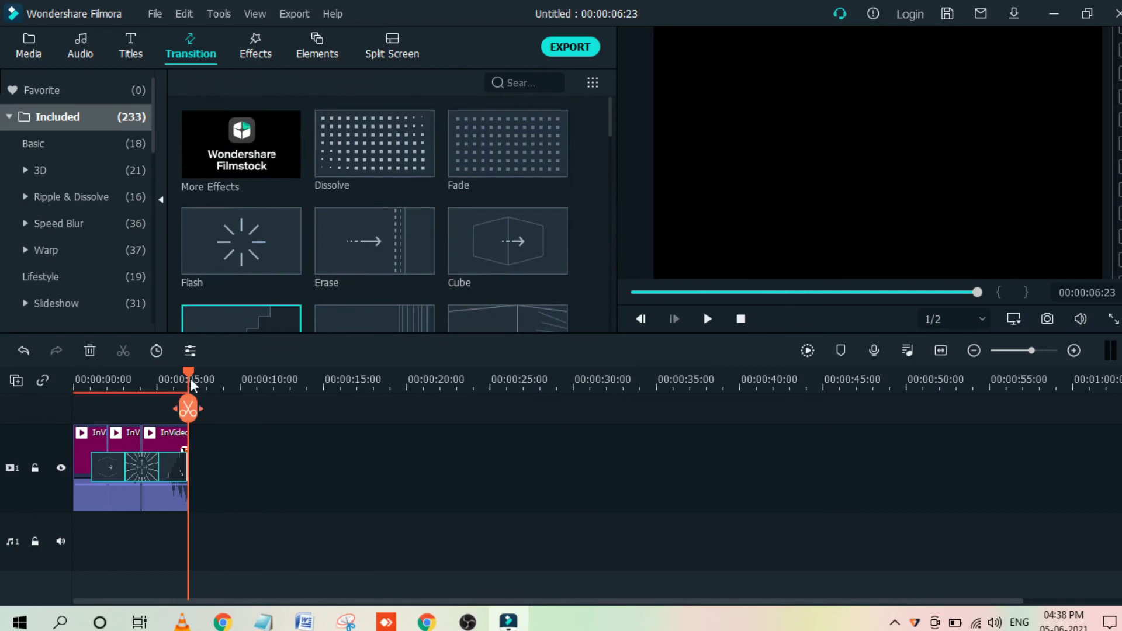
{"action": "left_click_drag", "start_coordinate": [188, 381], "coordinate": [37, 384]}
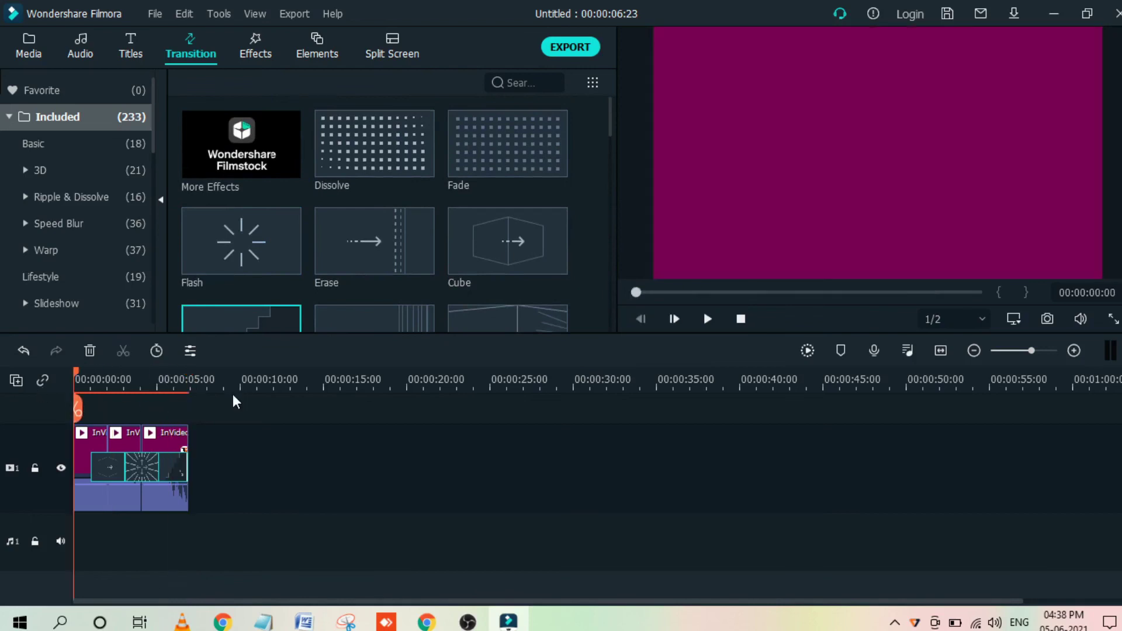